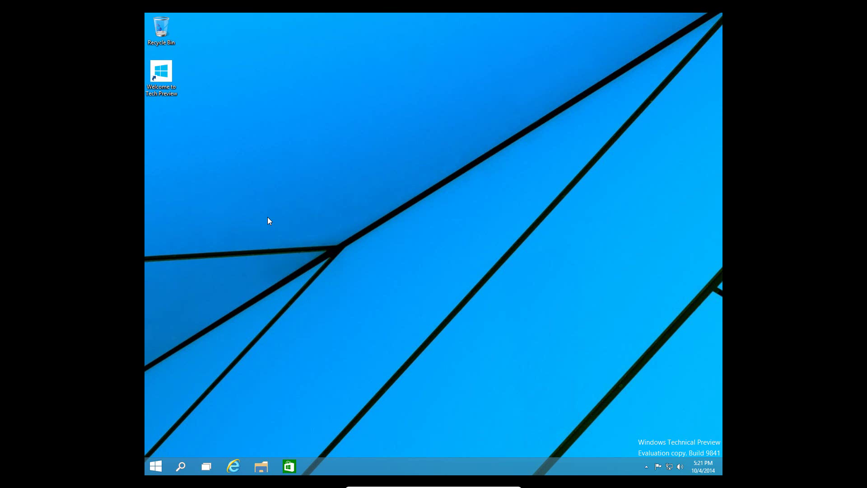
# From the All Apps list, pin Sports and Video to Start.
pyautogui.click(156, 466)
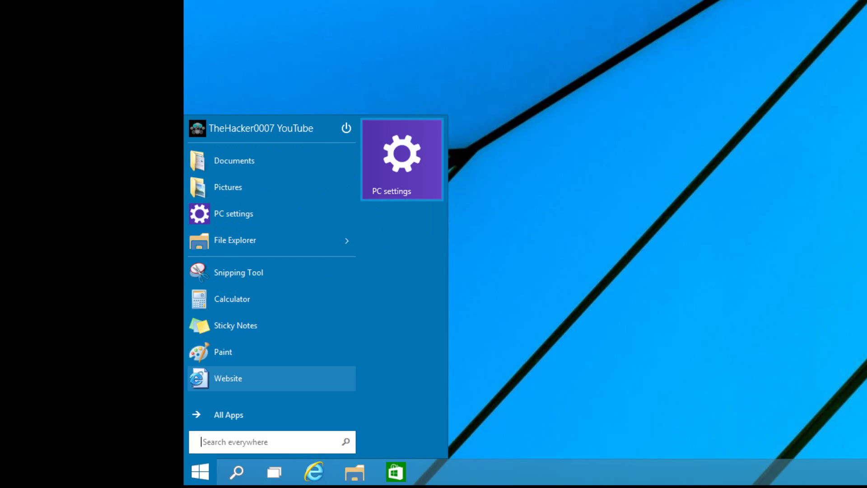
pyautogui.click(229, 413)
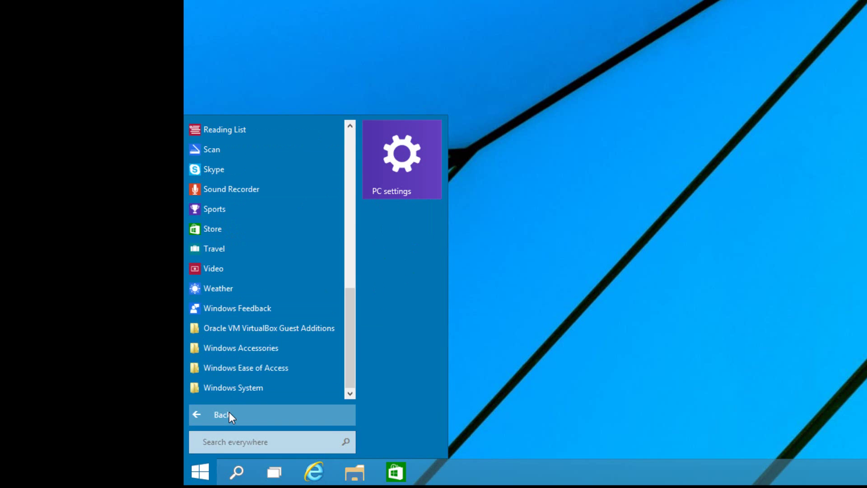
pyautogui.rightClick(228, 211)
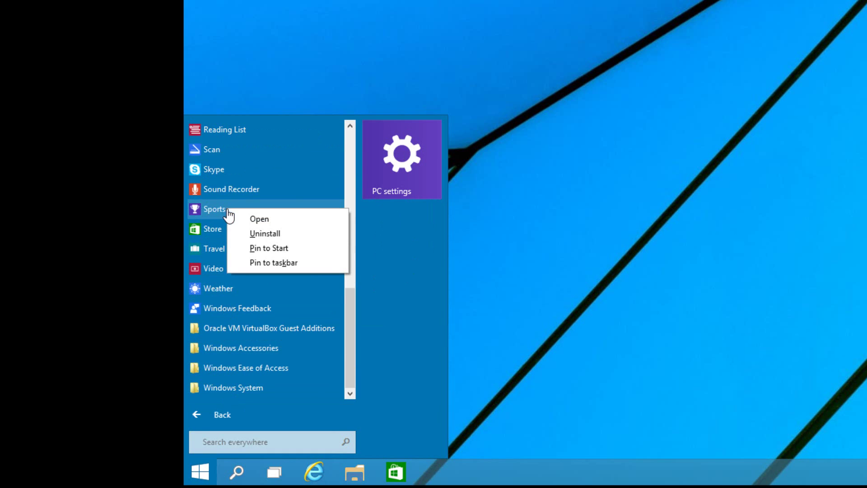
pyautogui.click(258, 247)
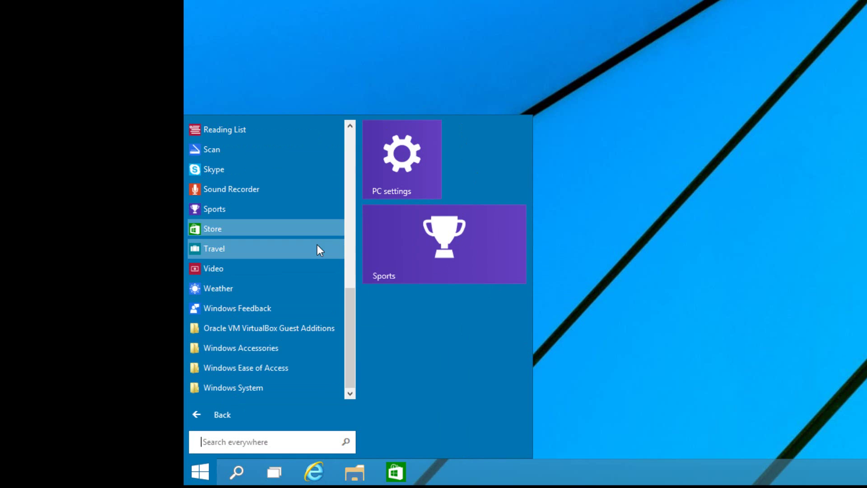
pyautogui.rightClick(225, 269)
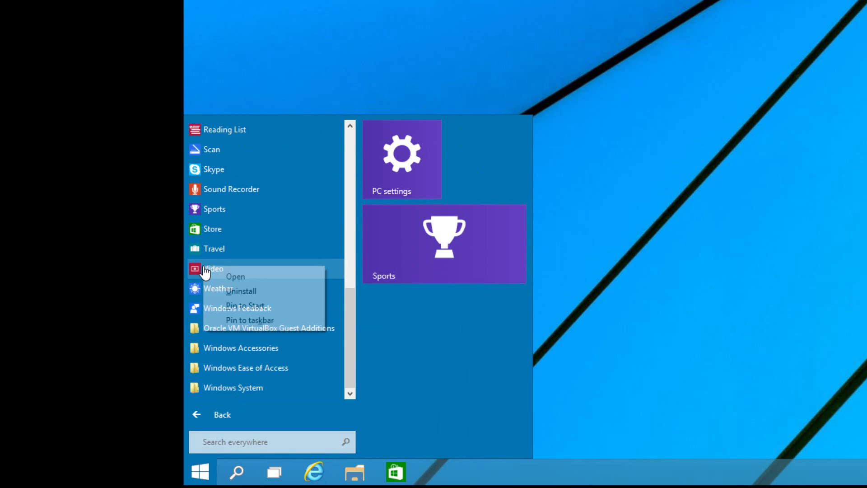
pyautogui.click(235, 306)
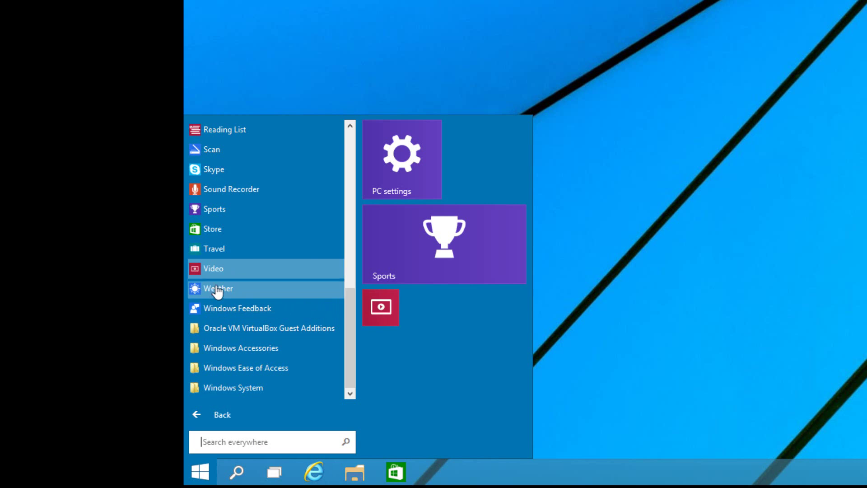
# Pin Weather to Start and drag its tile to the top of the tiles.
pyautogui.rightClick(221, 290)
pyautogui.click(248, 336)
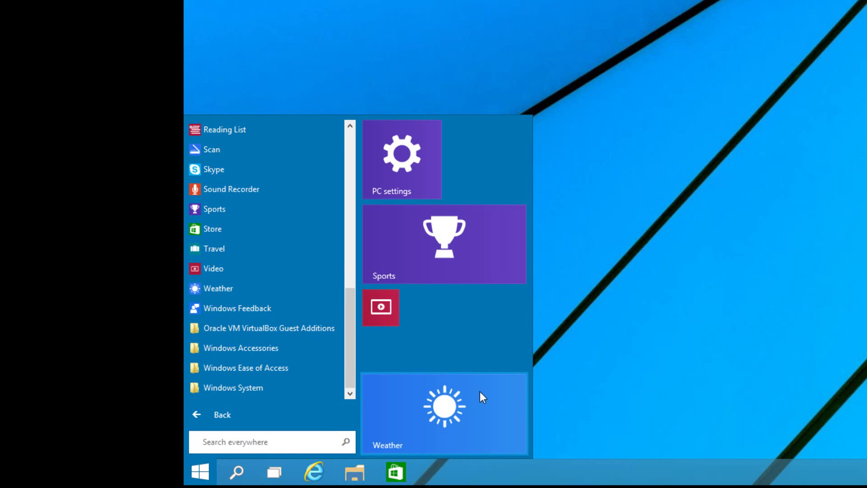
pyautogui.moveTo(450, 413); pyautogui.dragTo(440, 164)
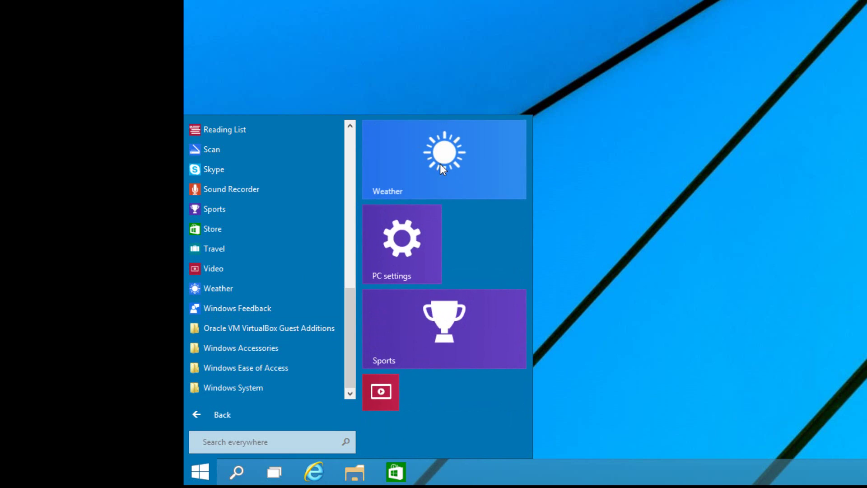
# Pin Windows Feedback beside the Video tile, then pin Music to Start.
pyautogui.rightClick(241, 313)
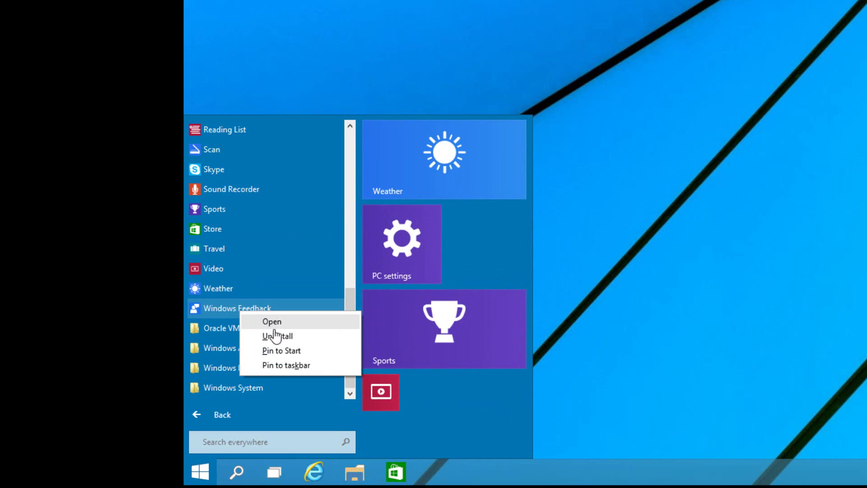
pyautogui.click(294, 350)
pyautogui.moveTo(491, 394)
pyautogui.mouseDown()
pyautogui.moveTo(545, 379)
pyautogui.moveTo(593, 279)
pyautogui.moveTo(516, 289)
pyautogui.moveTo(476, 393)
pyautogui.mouseUp()
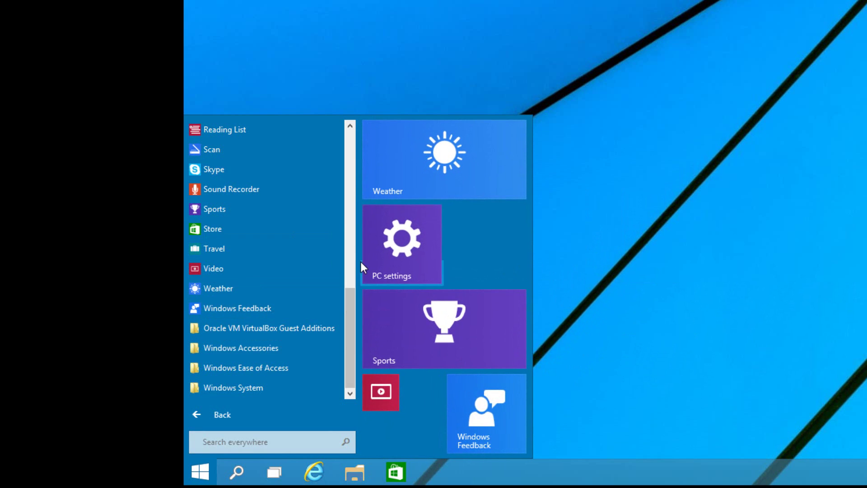
pyautogui.scroll(6, 350, 262)
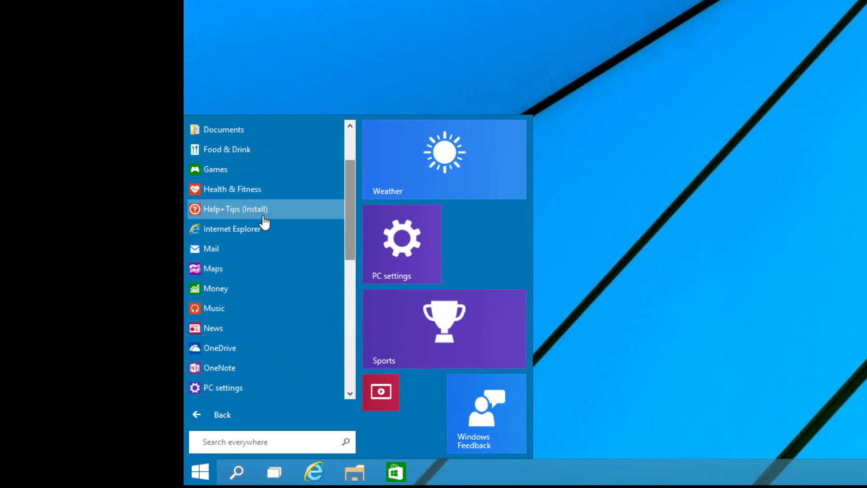
pyautogui.rightClick(219, 305)
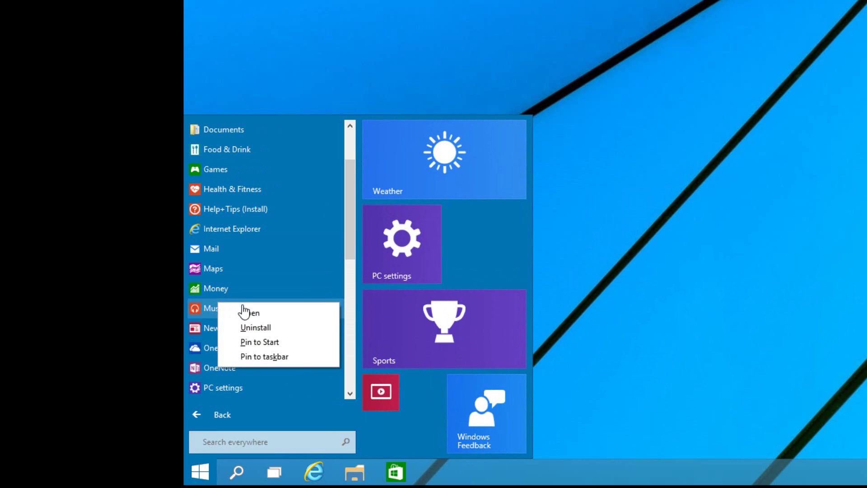
pyautogui.click(268, 341)
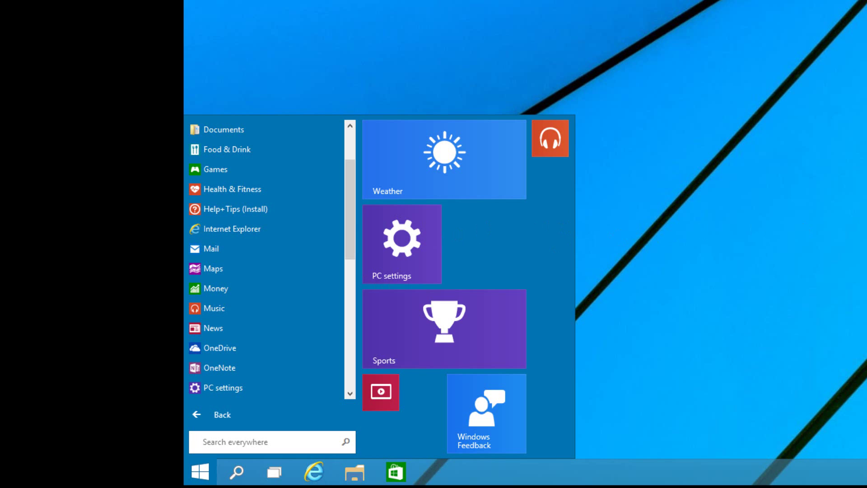
# Unpin the Weather, PC settings, Sports, Video, Windows Feedback and Music tiles.
pyautogui.rightClick(435, 169)
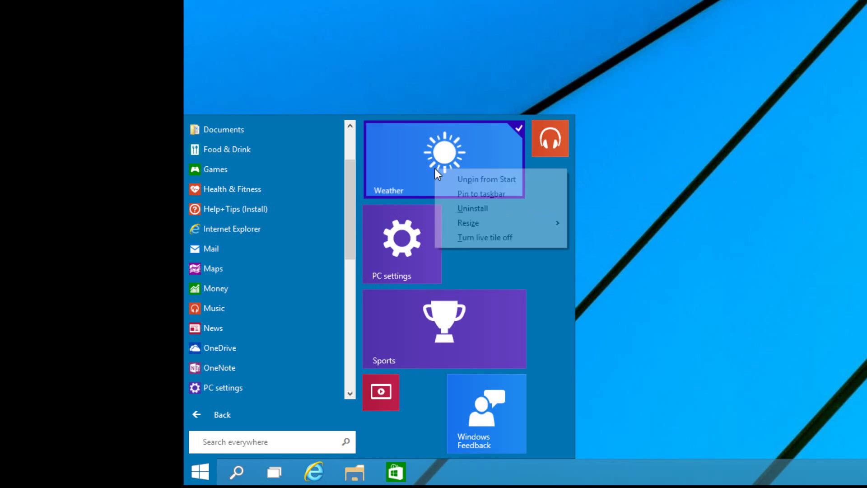
pyautogui.click(488, 185)
pyautogui.rightClick(396, 156)
pyautogui.click(401, 167)
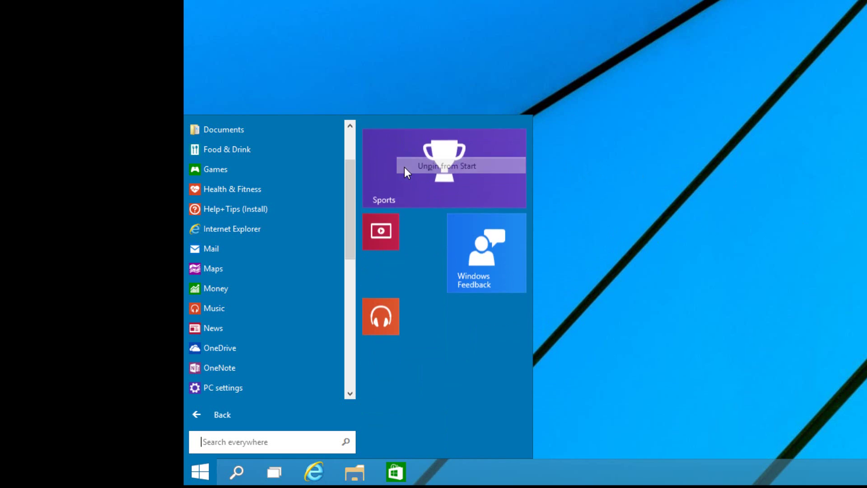
pyautogui.rightClick(405, 169)
pyautogui.click(407, 174)
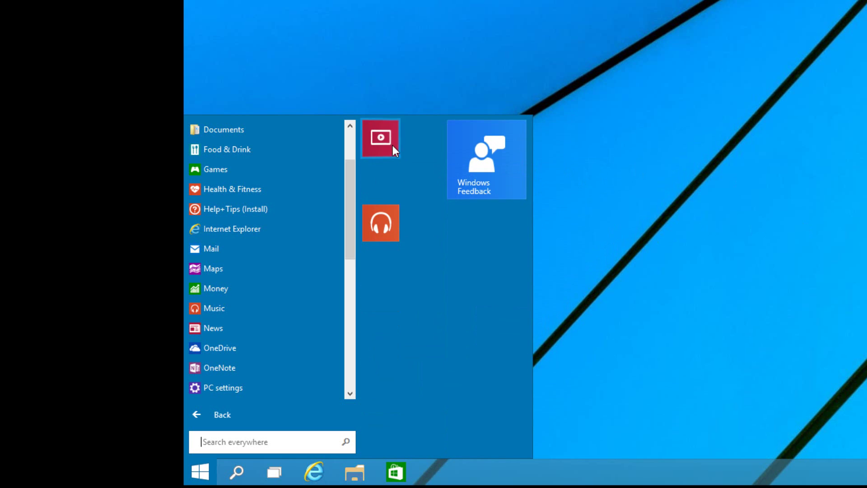
pyautogui.rightClick(397, 146)
pyautogui.click(400, 148)
pyautogui.rightClick(399, 148)
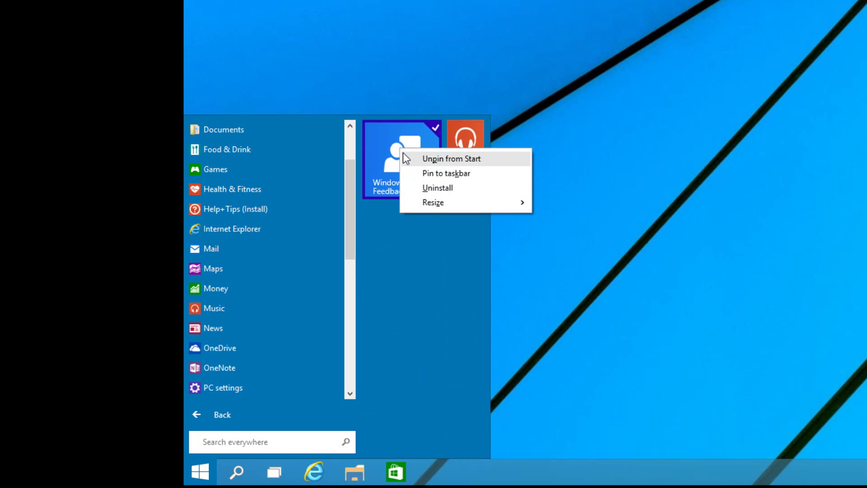
pyautogui.click(403, 155)
pyautogui.rightClick(392, 153)
pyautogui.click(410, 164)
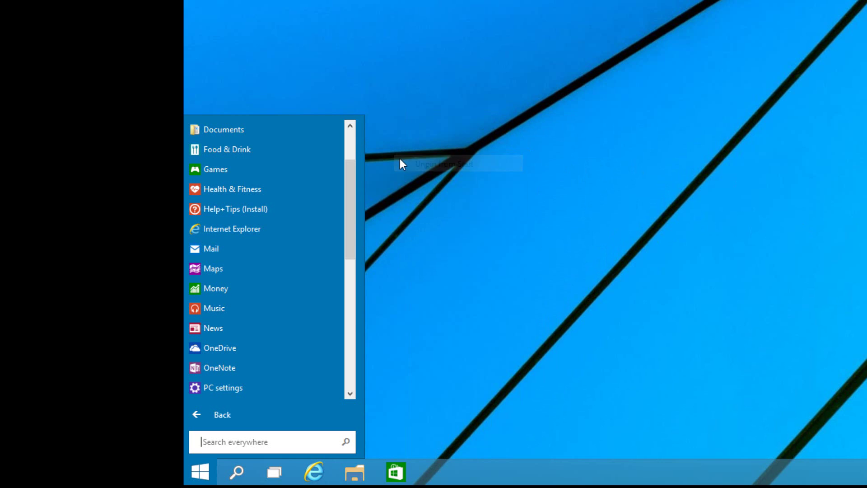
pyautogui.click(250, 415)
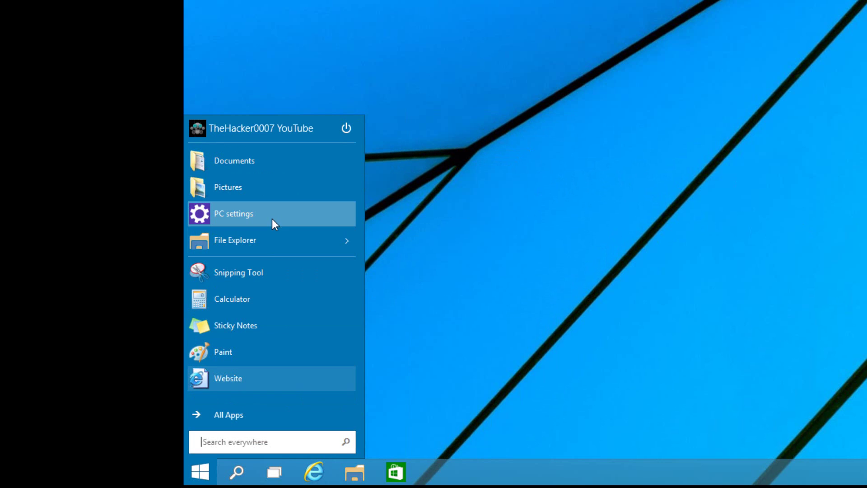
pyautogui.moveTo(277, 236)
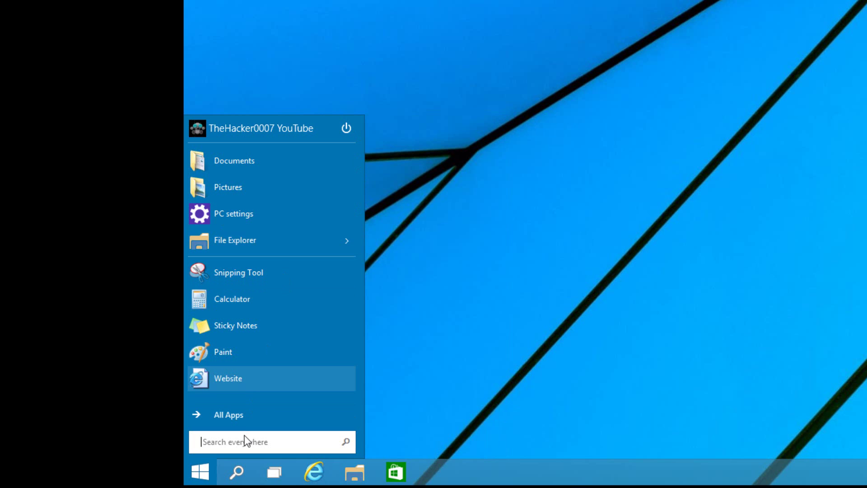
pyautogui.write('theh')
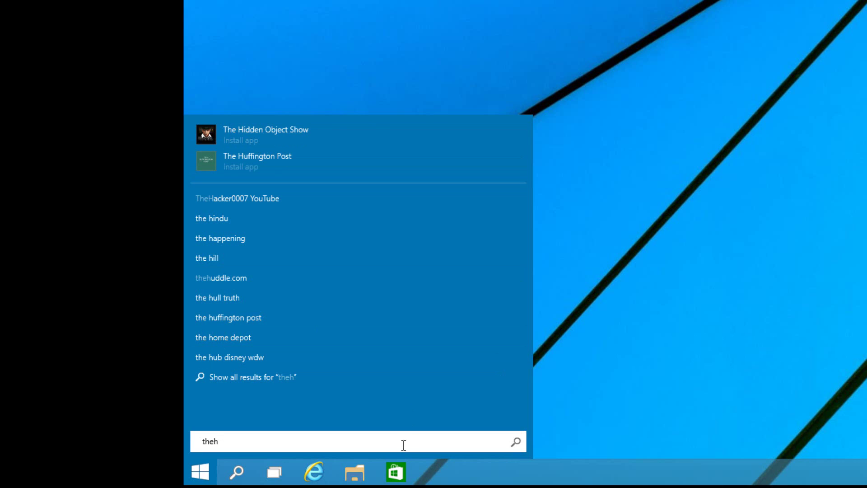
pyautogui.press('BackSpace')
pyautogui.press('BackSpace')
pyautogui.press('BackSpace')
pyautogui.press('BackSpace')
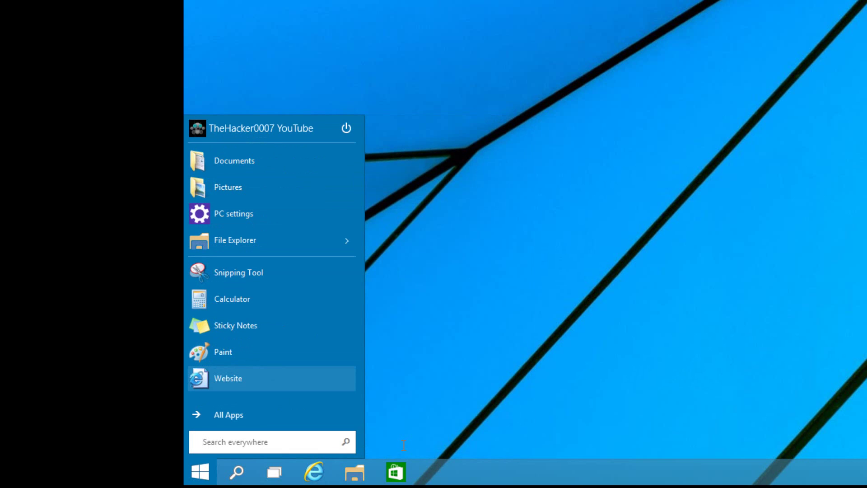
# View the Shut down/Restart choices, dismiss them, and close the Start menu.
pyautogui.click(346, 121)
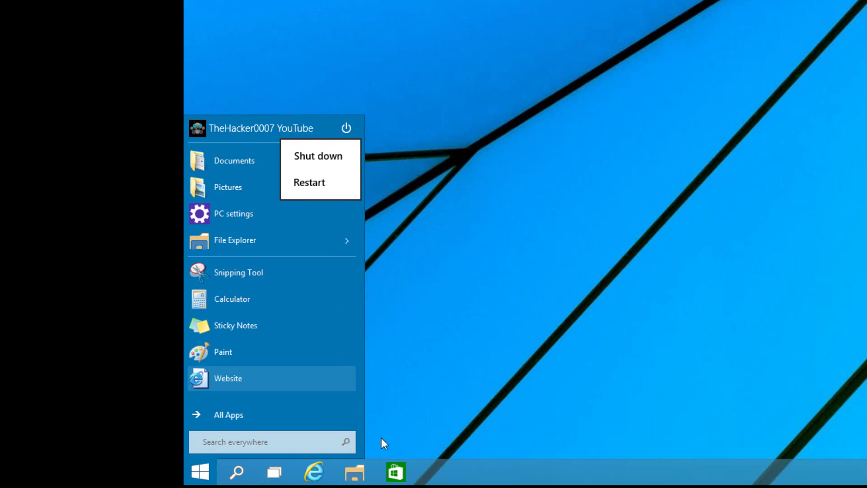
pyautogui.press('Escape')
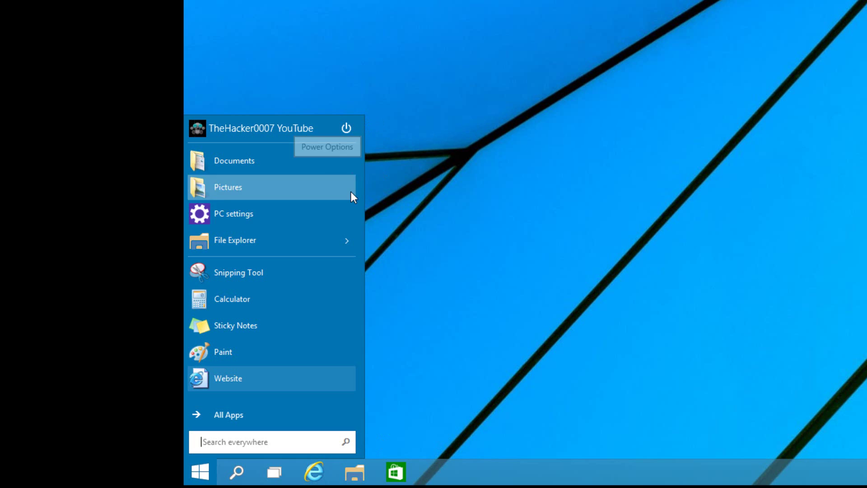
pyautogui.click(490, 133)
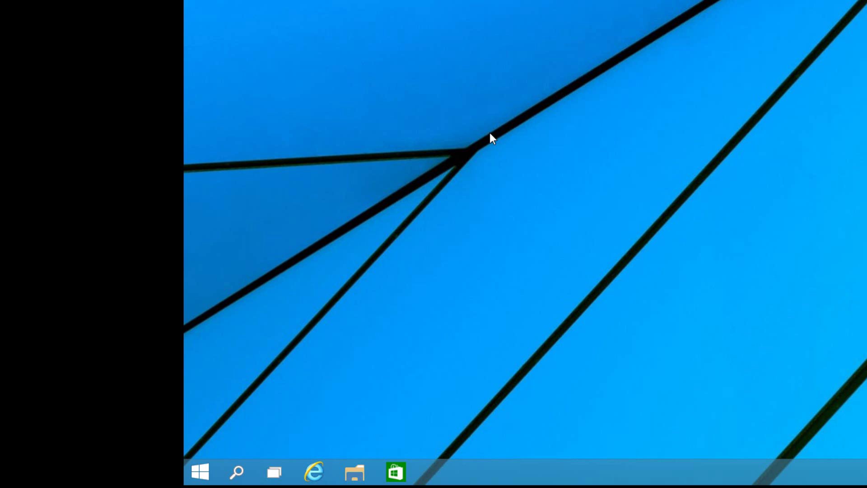
# Reopen Start, view the power choices again, then close Start.
pyautogui.click(185, 467)
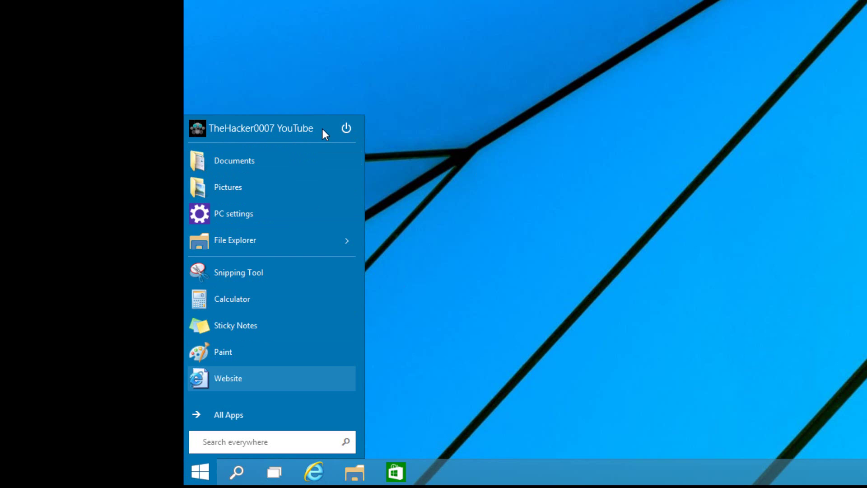
pyautogui.click(352, 125)
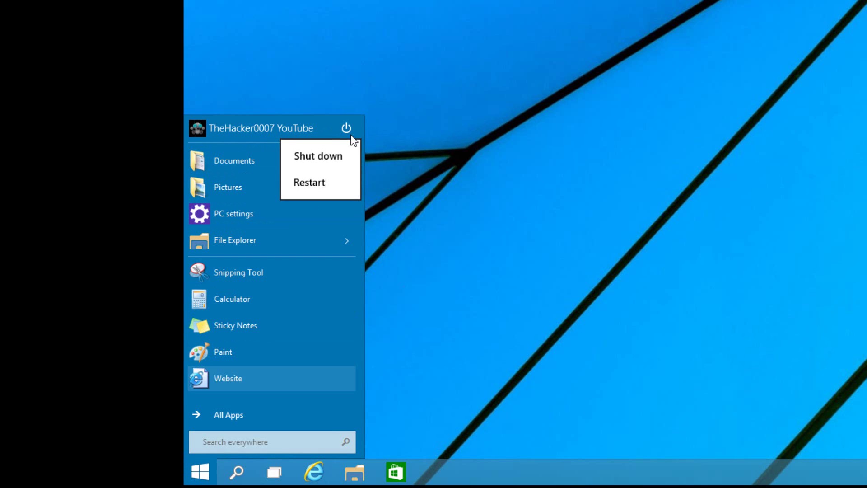
pyautogui.click(442, 134)
pyautogui.click(442, 134)
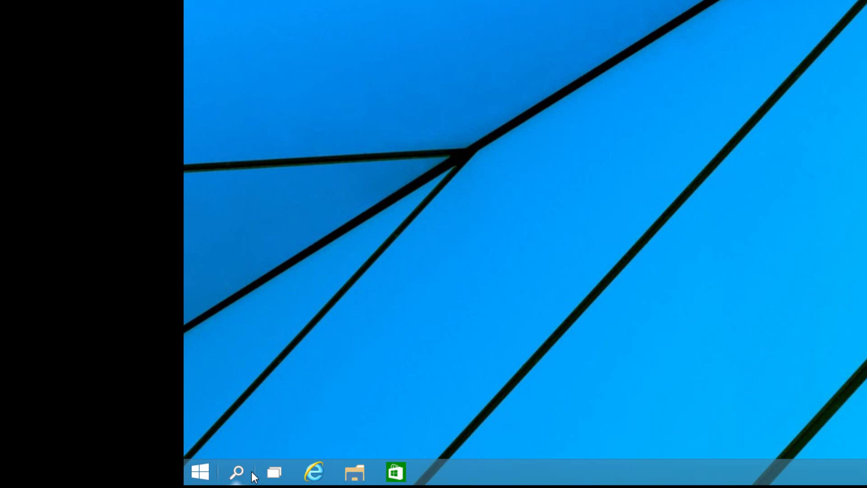
pyautogui.rightClick(357, 464)
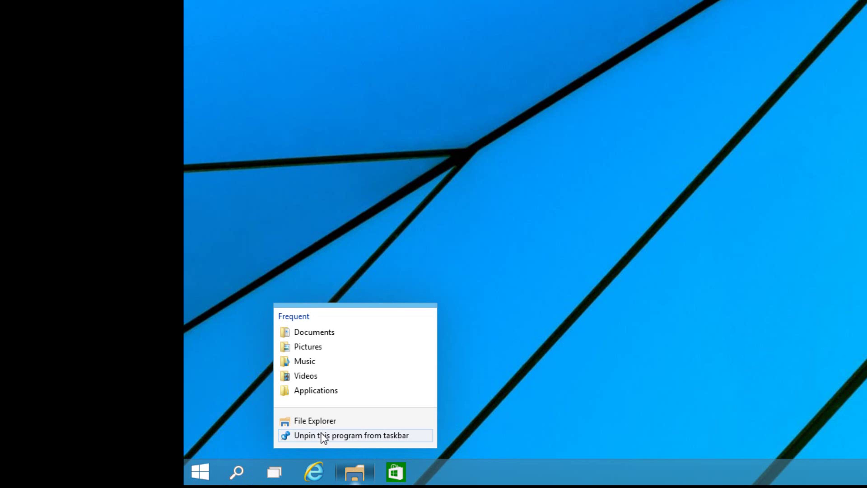
pyautogui.click(594, 371)
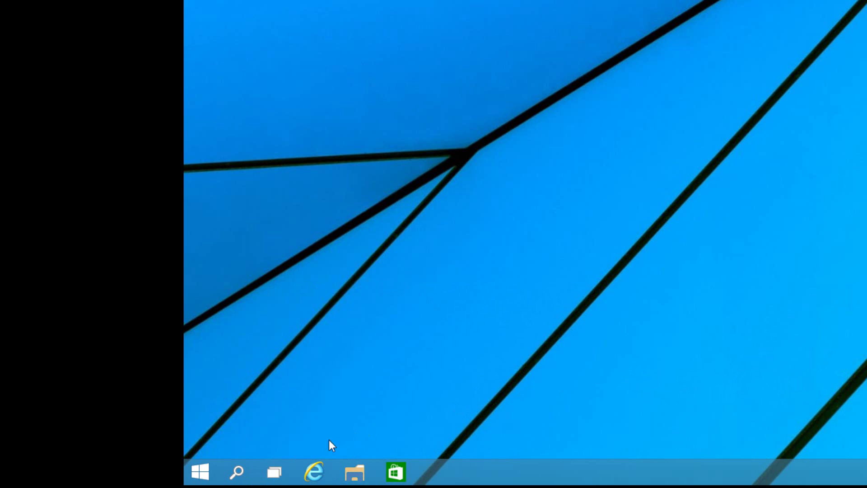
pyautogui.rightClick(242, 472)
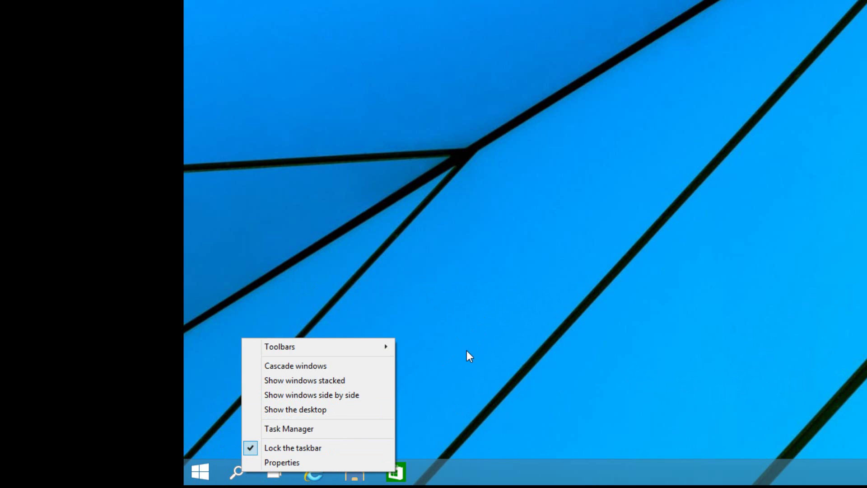
pyautogui.click(466, 471)
pyautogui.rightClick(467, 470)
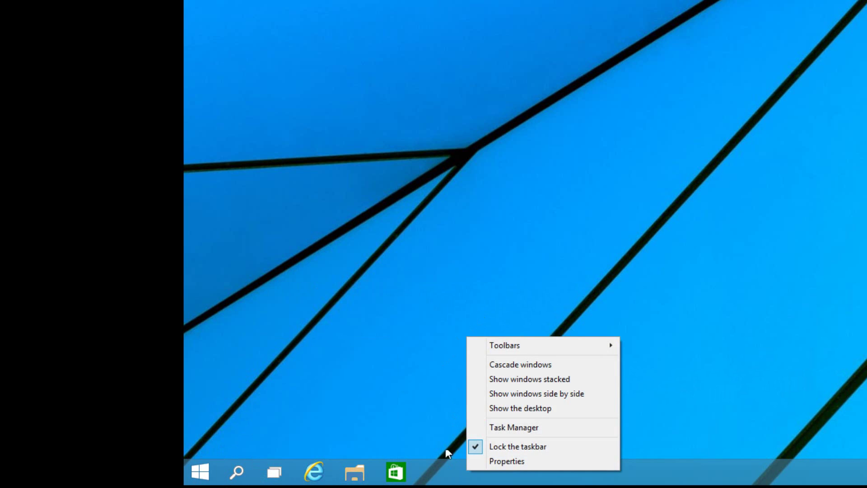
pyautogui.click(318, 394)
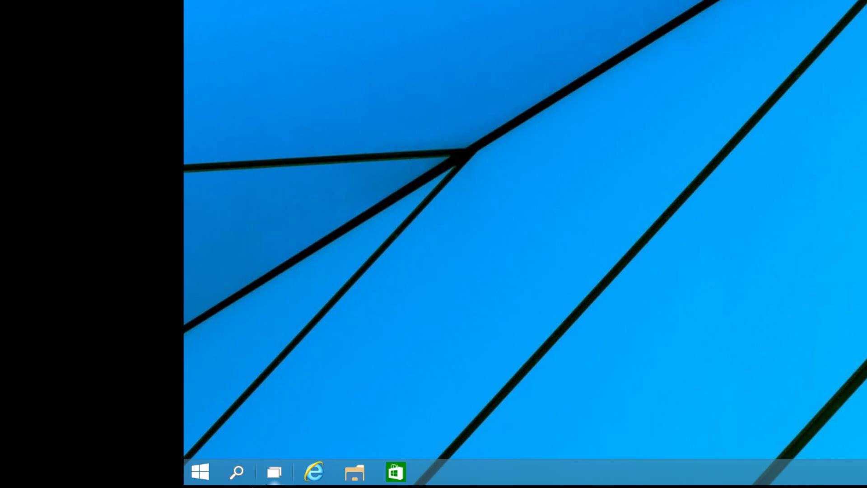
pyautogui.click(243, 477)
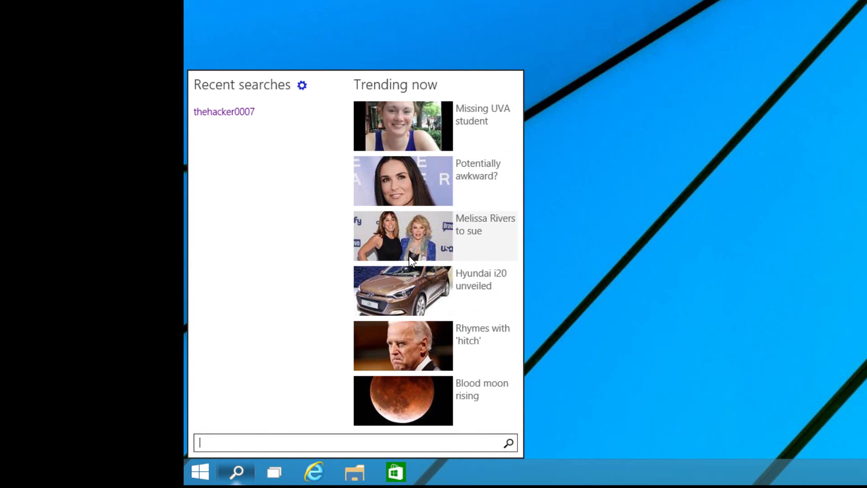
pyautogui.click(248, 113)
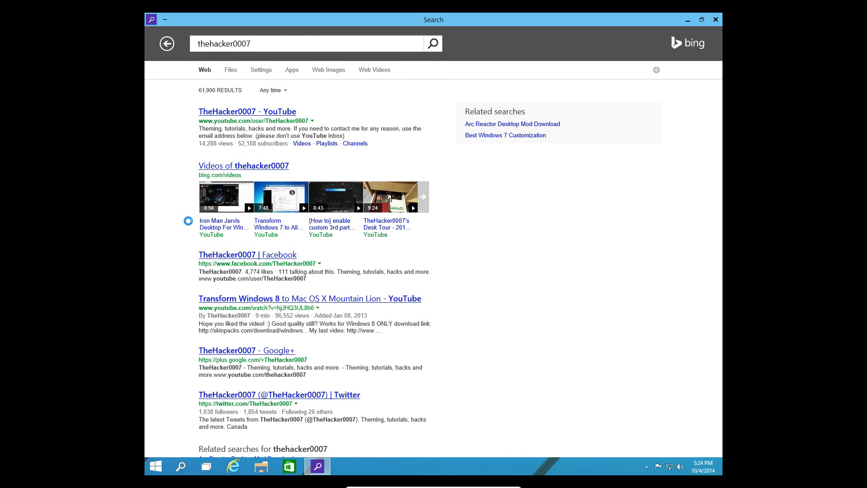
pyautogui.click(716, 19)
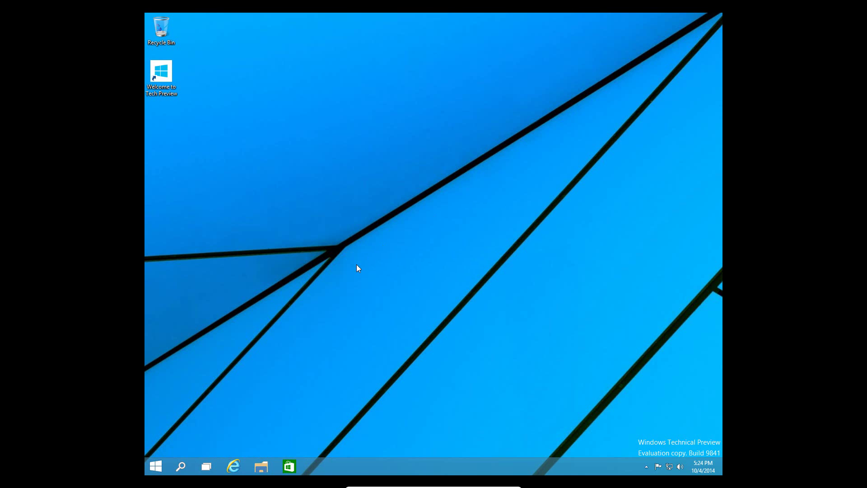
pyautogui.click(158, 471)
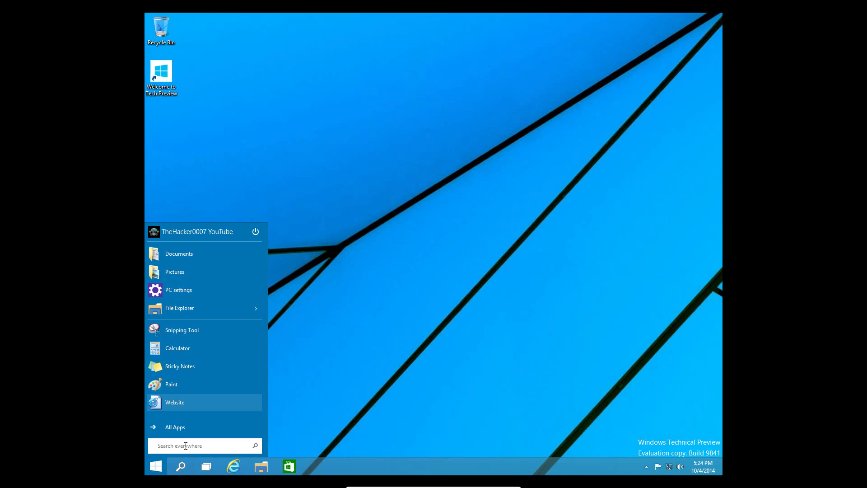
pyautogui.click(186, 445)
pyautogui.click(282, 411)
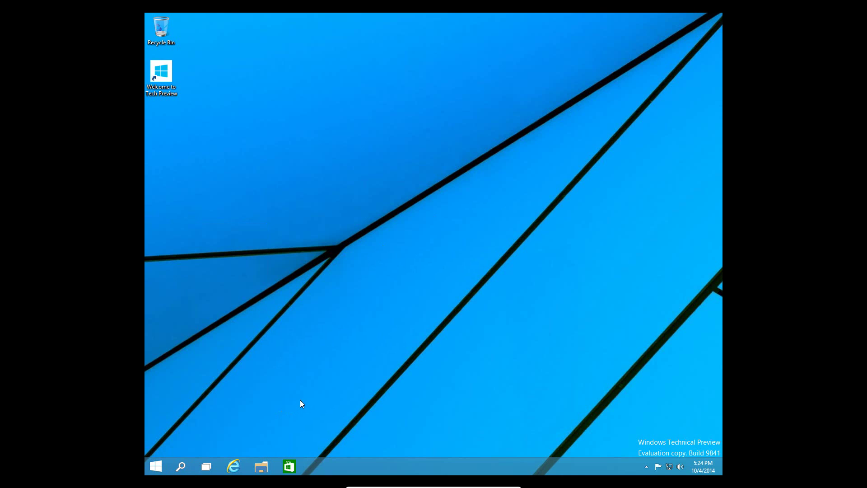
pyautogui.click(179, 464)
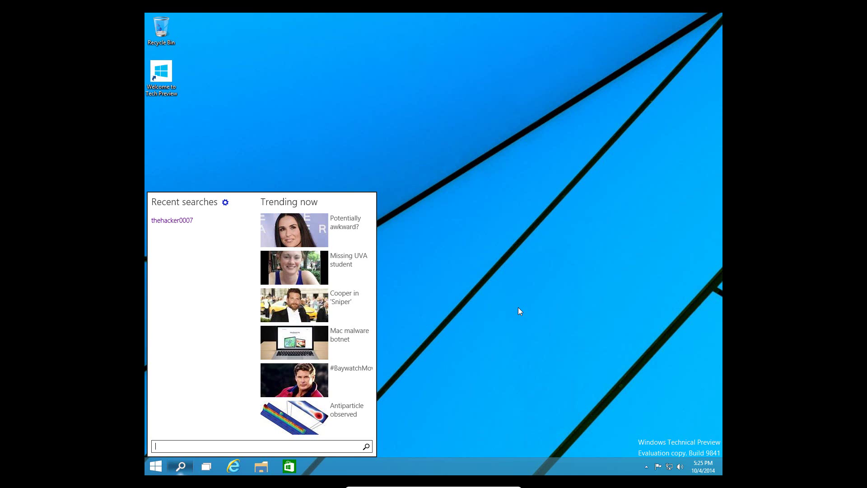
pyautogui.press('Escape')
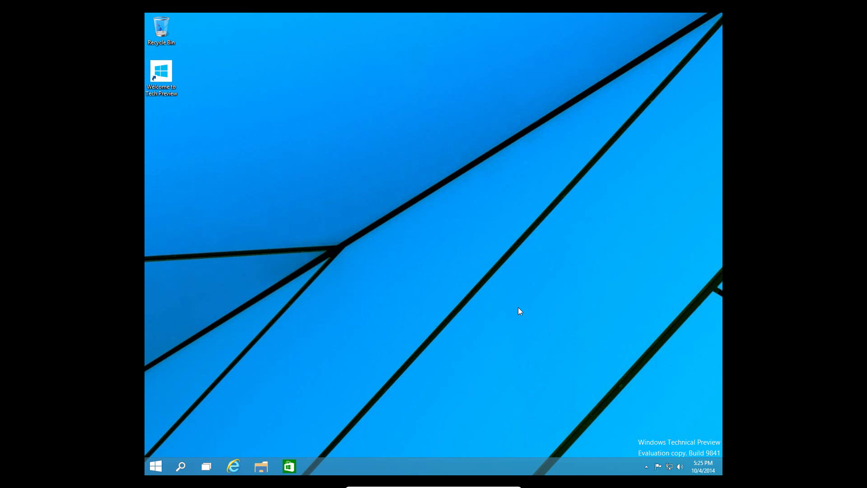
# Preview Task View, then launch File Explorer at Home and the Store.
pyautogui.click(208, 464)
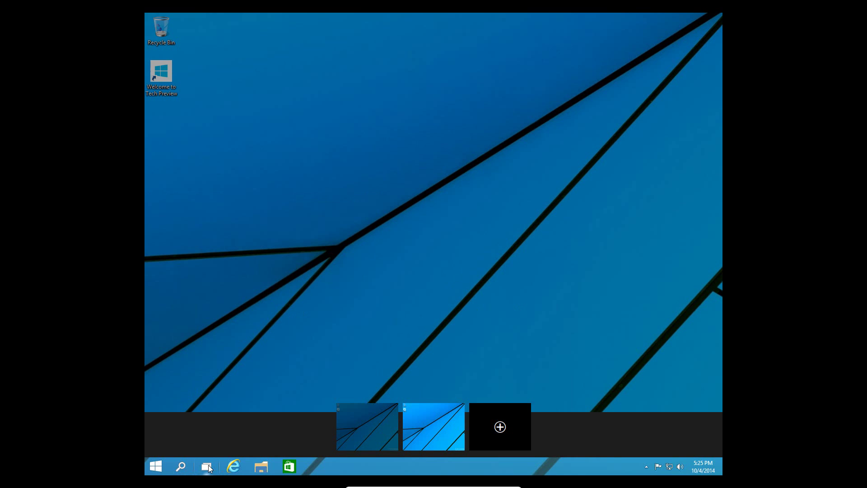
pyautogui.click(275, 296)
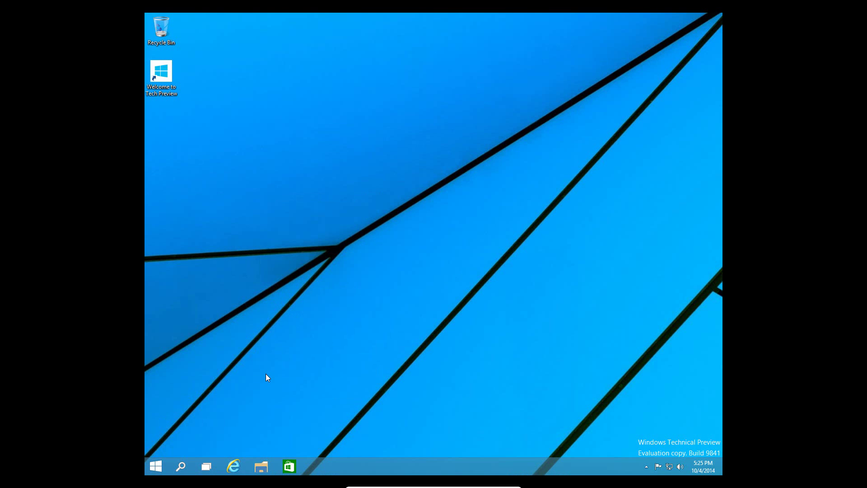
pyautogui.click(256, 464)
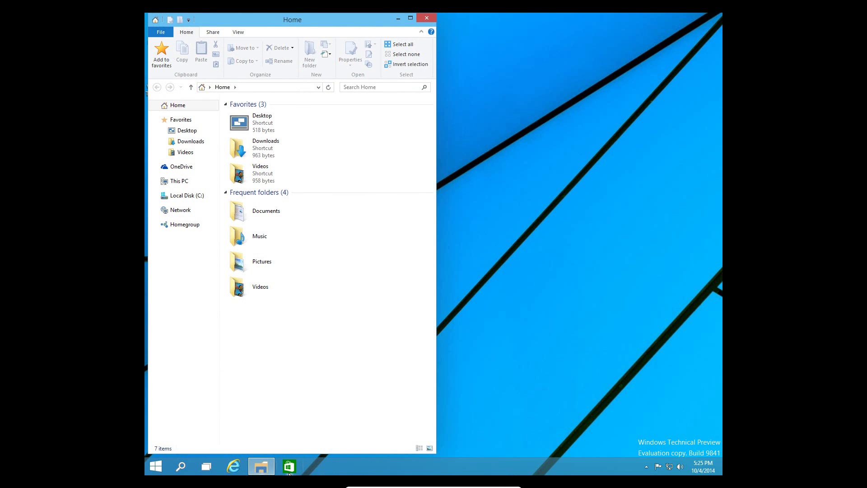
pyautogui.click(288, 466)
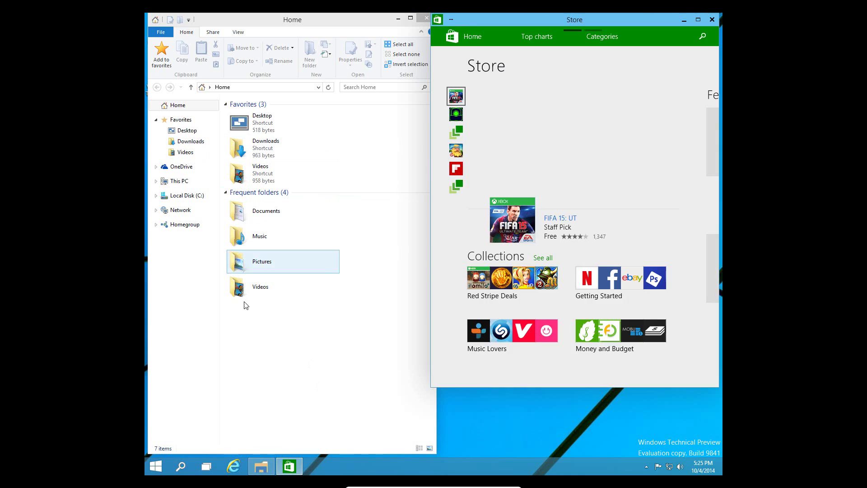
# Maximize File Explorer and bring the Store to the front through Task View.
pyautogui.click(206, 465)
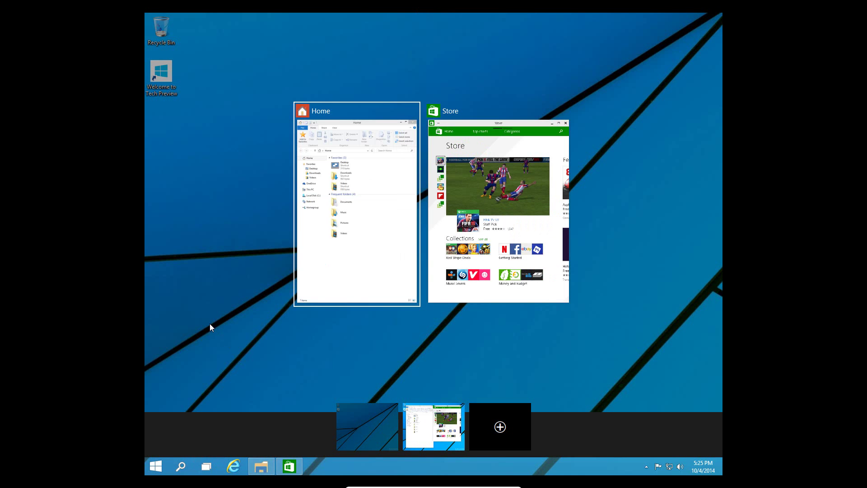
pyautogui.click(419, 188)
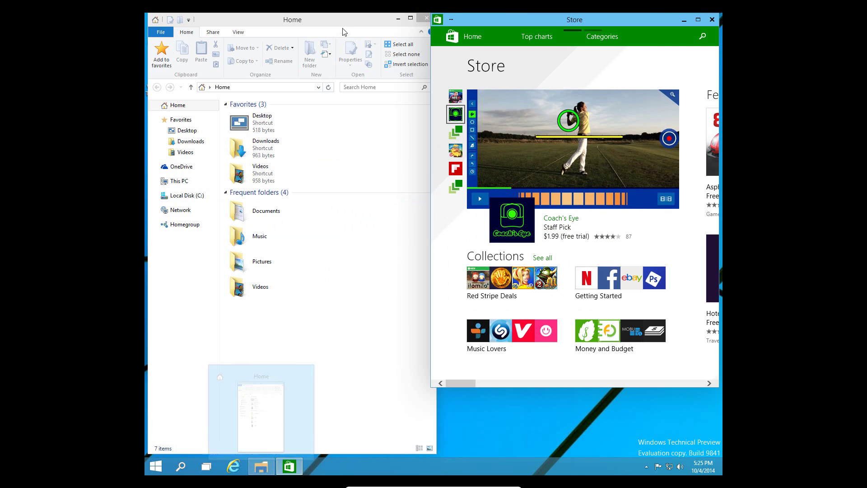
pyautogui.moveTo(334, 22); pyautogui.dragTo(413, 14)
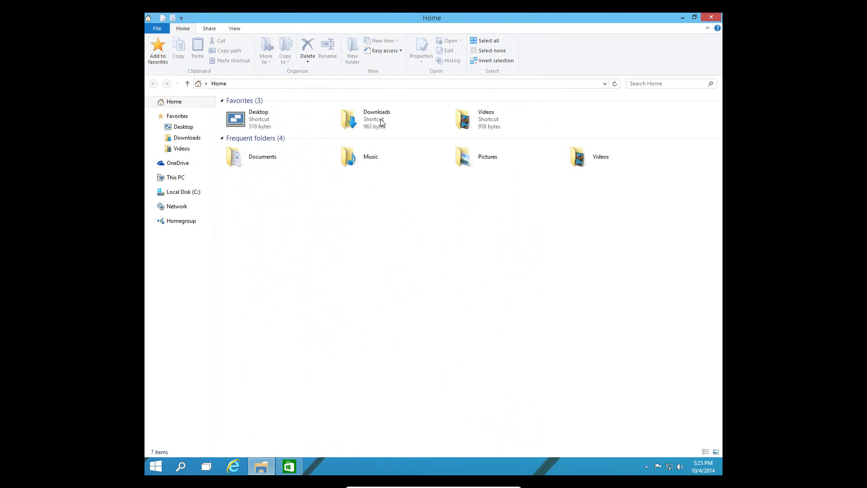
pyautogui.click(207, 465)
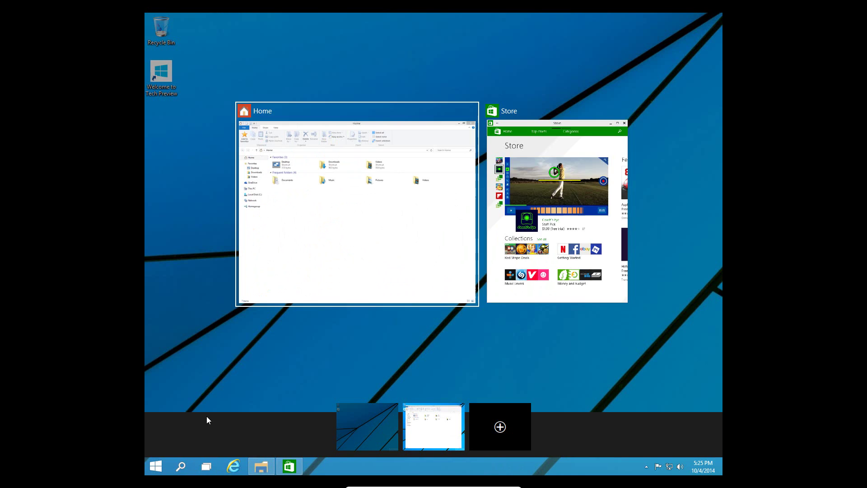
pyautogui.click(556, 180)
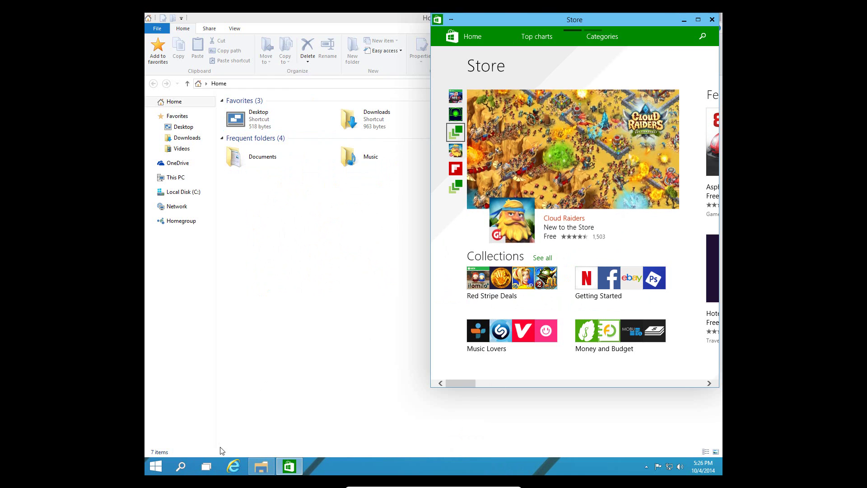
pyautogui.click(206, 466)
pyautogui.click(499, 426)
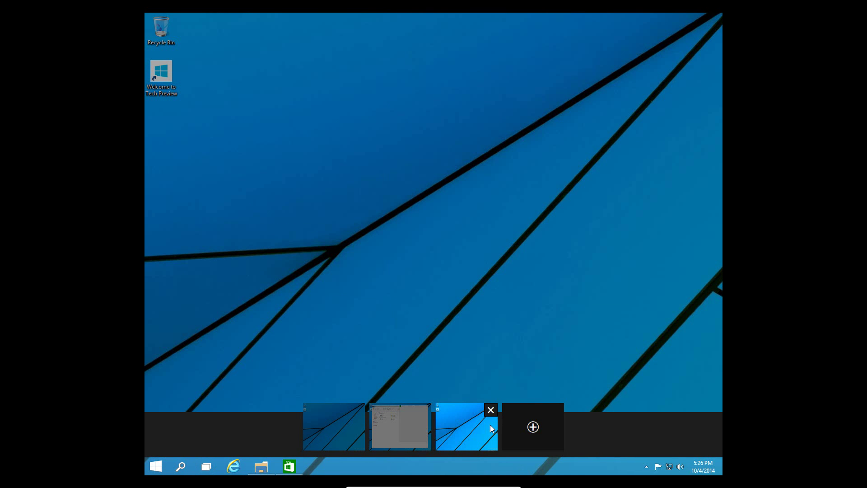
pyautogui.click(532, 426)
pyautogui.click(563, 426)
pyautogui.click(588, 425)
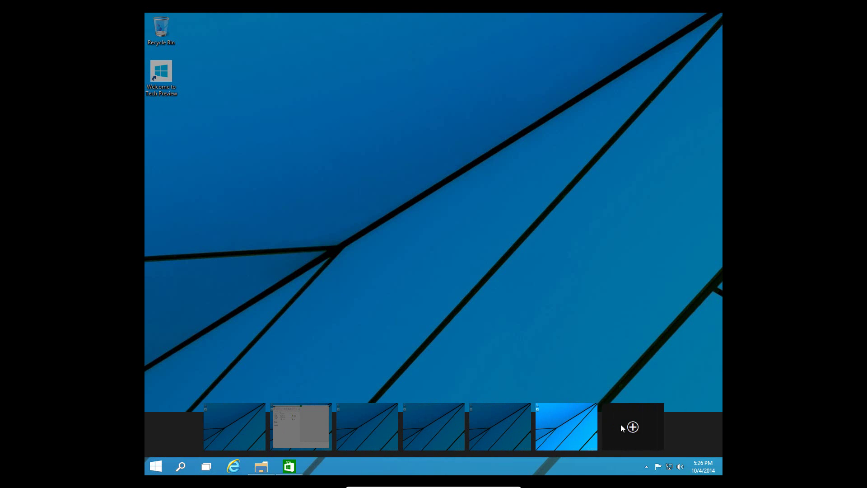
pyautogui.click(626, 426)
pyautogui.click(683, 427)
pyautogui.click(705, 426)
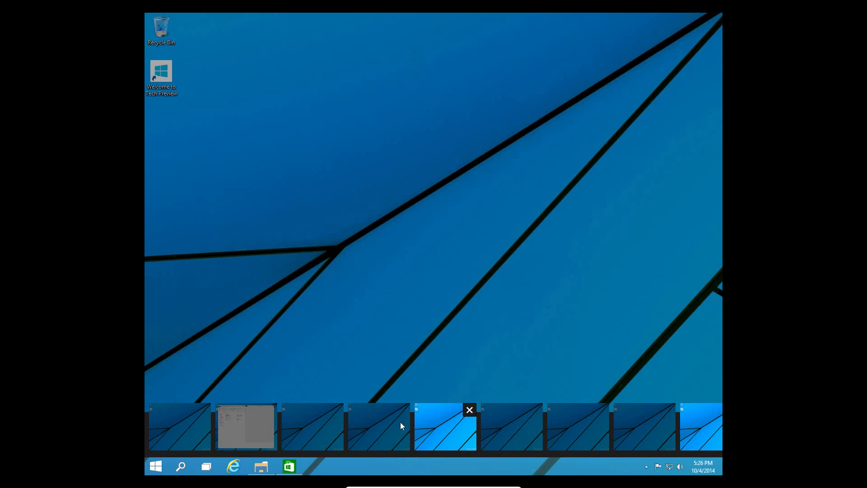
pyautogui.click(203, 409)
pyautogui.click(272, 410)
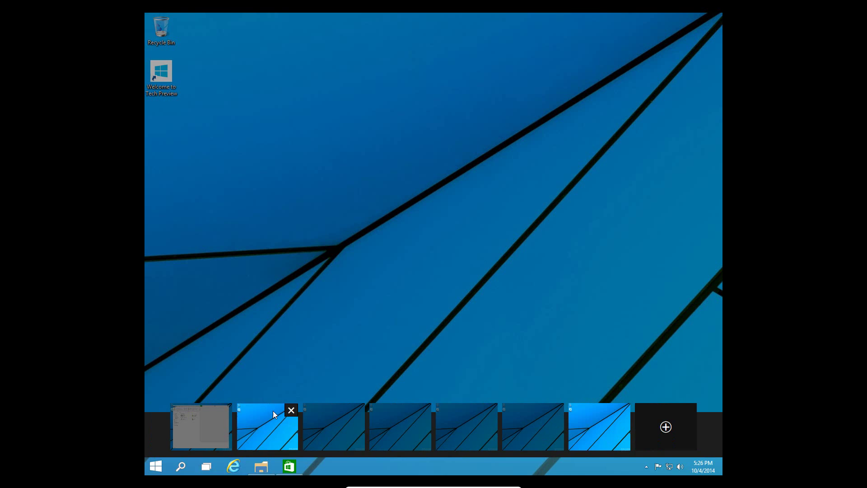
pyautogui.click(273, 410)
pyautogui.moveTo(280, 456)
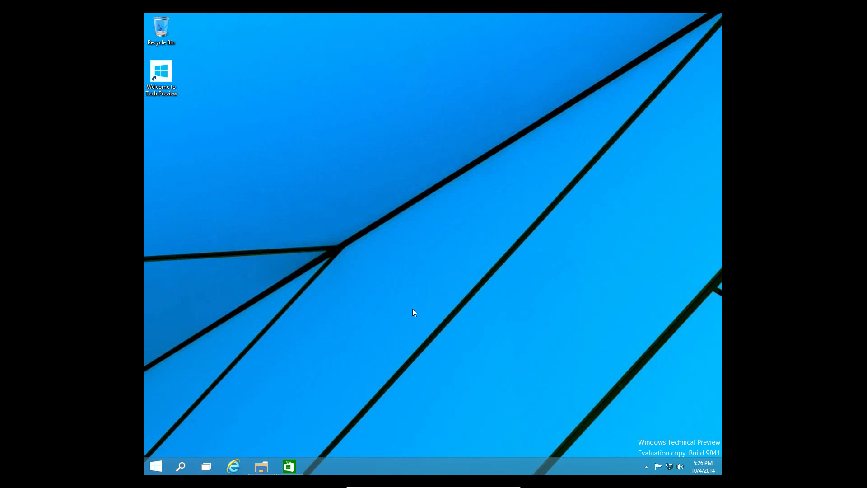
pyautogui.click(204, 462)
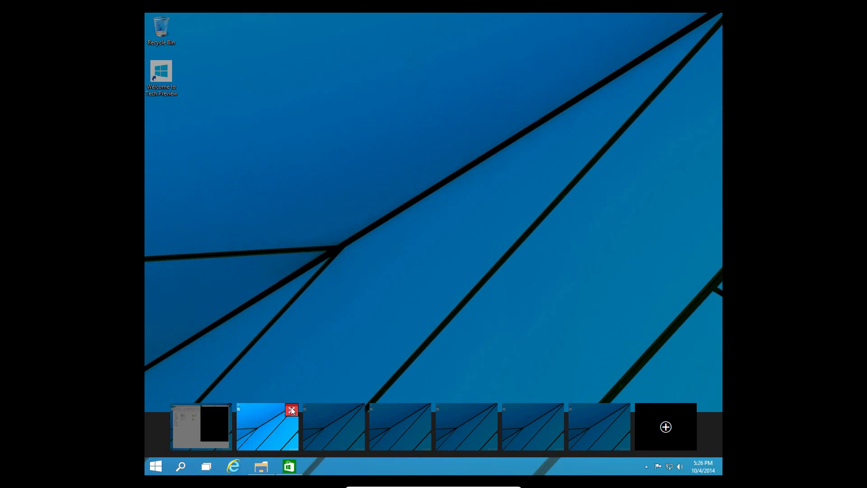
pyautogui.click(292, 408)
pyautogui.click(325, 409)
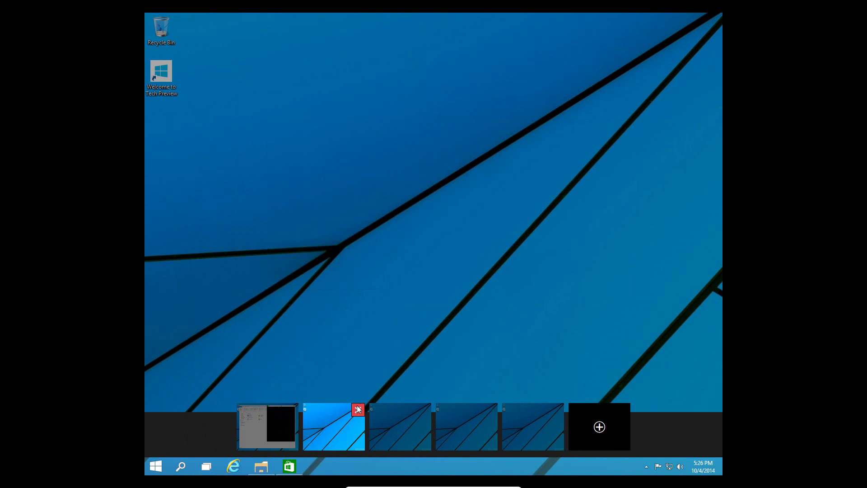
pyautogui.click(356, 409)
pyautogui.click(390, 410)
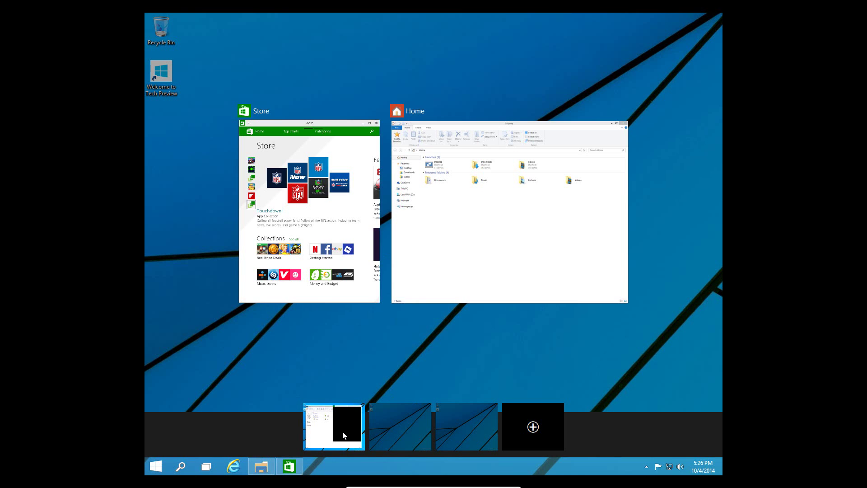
# Cycle through the virtual desktops, ending on the empty second desktop.
pyautogui.click(343, 435)
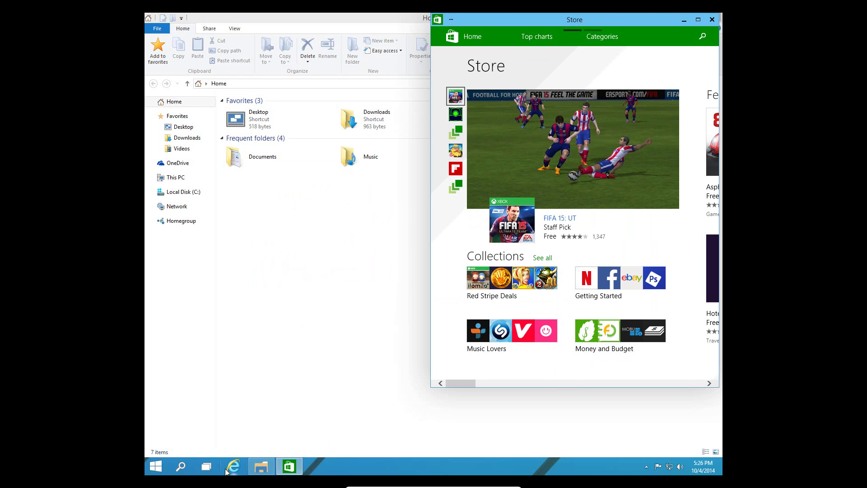
pyautogui.click(207, 466)
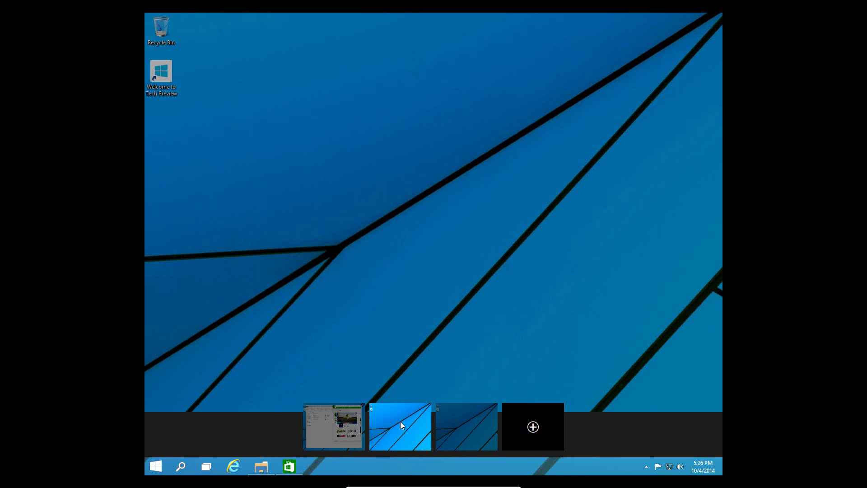
pyautogui.click(400, 422)
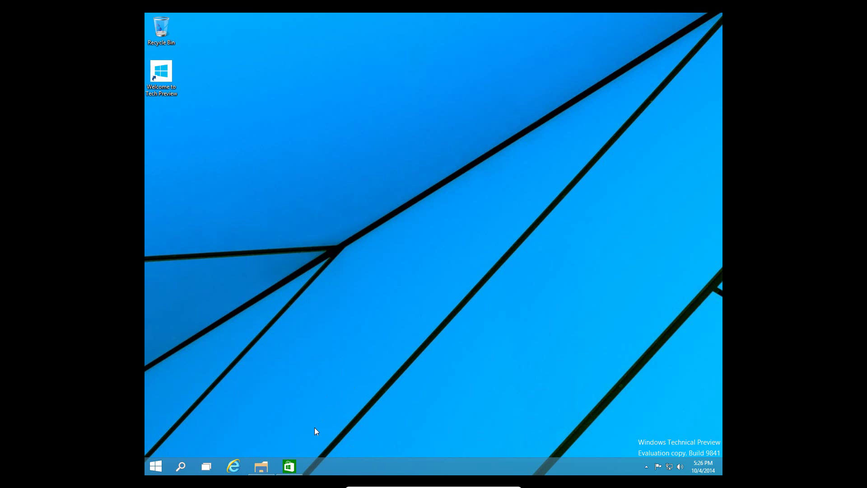
pyautogui.click(289, 466)
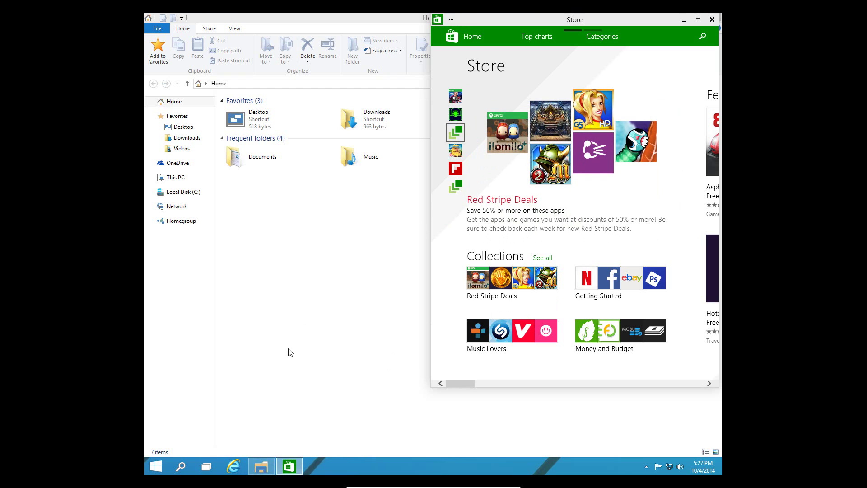
pyautogui.click(211, 465)
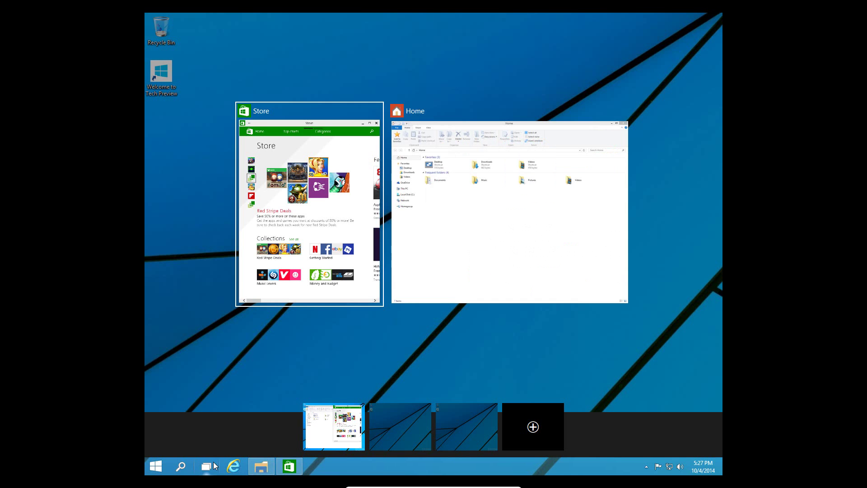
pyautogui.click(443, 425)
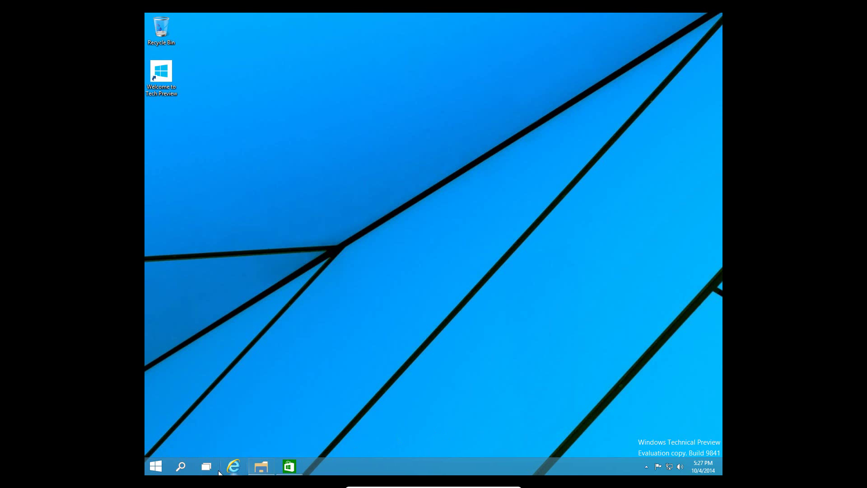
pyautogui.moveTo(206, 466)
pyautogui.click(375, 430)
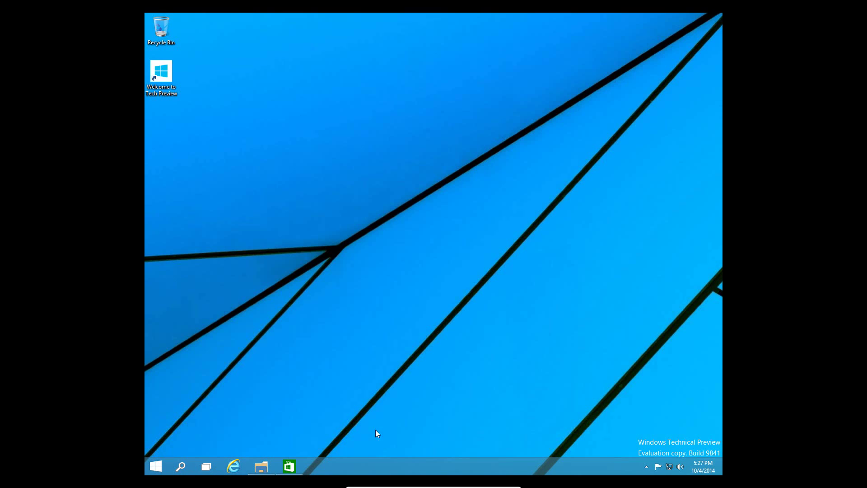
# Open a new File Explorer window from the taskbar jump list, then switch desktops.
pyautogui.rightClick(255, 465)
pyautogui.click(258, 423)
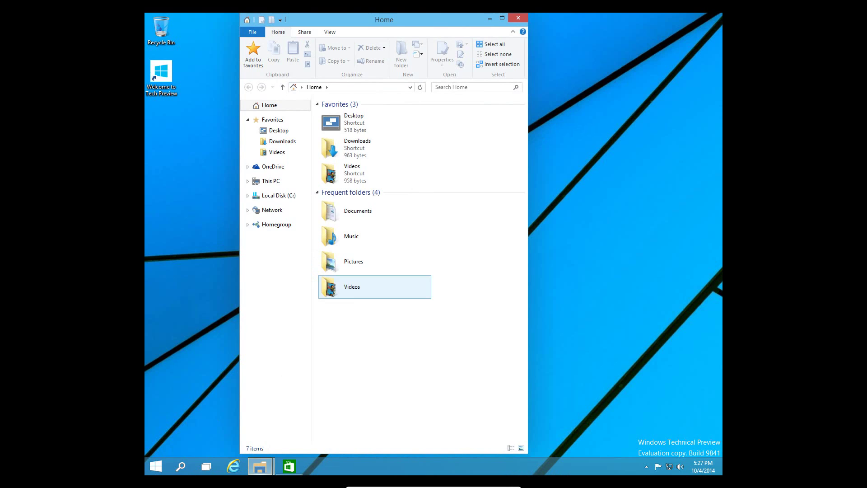
pyautogui.click(202, 464)
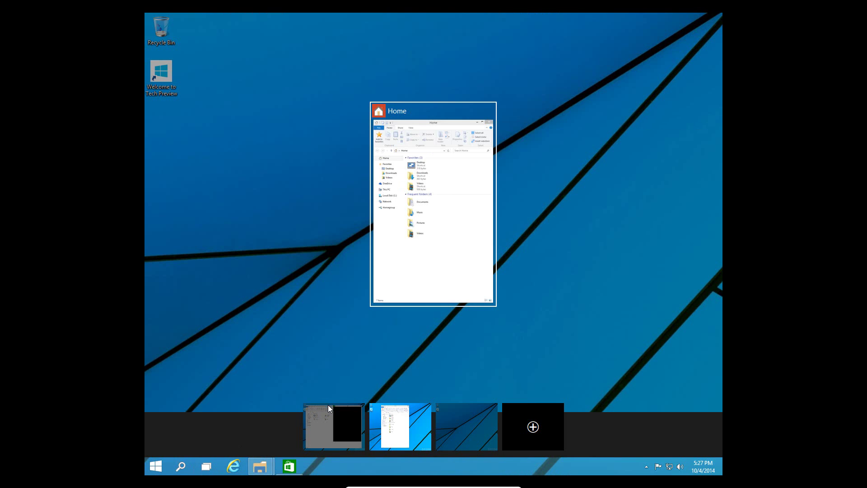
pyautogui.click(344, 429)
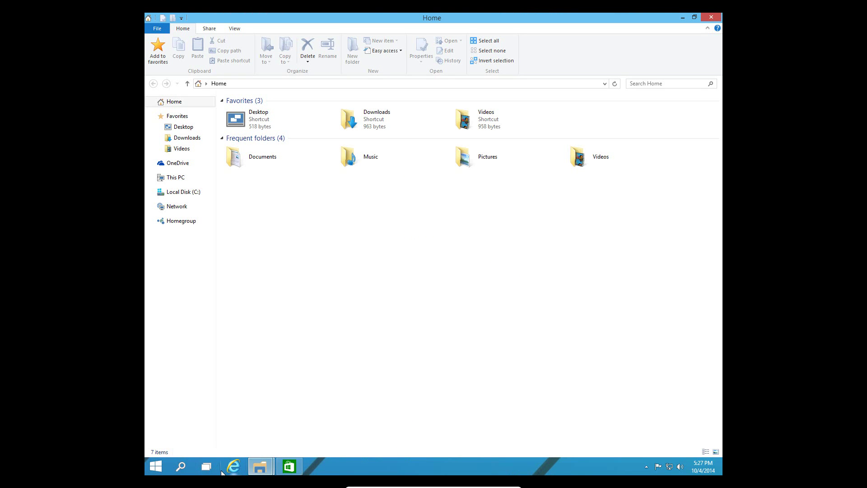
# Move the Home window to Desktop 1 and switch to Desktop 1.
pyautogui.click(206, 466)
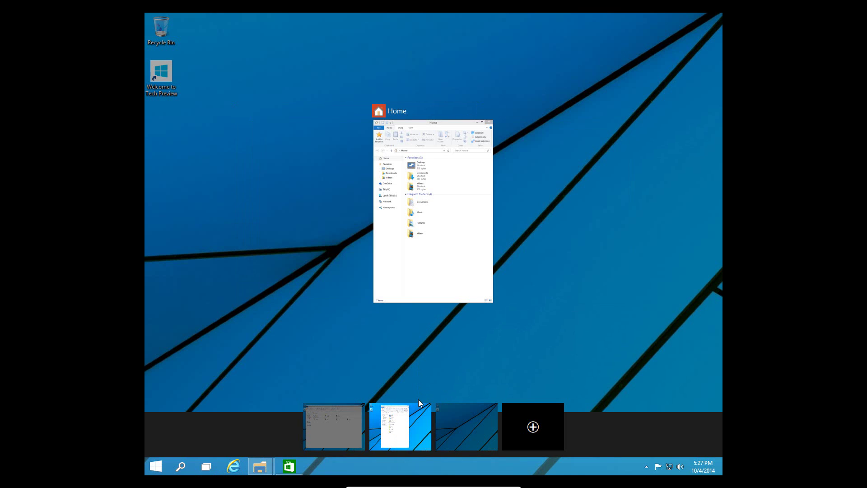
pyautogui.rightClick(433, 259)
pyautogui.moveTo(447, 266)
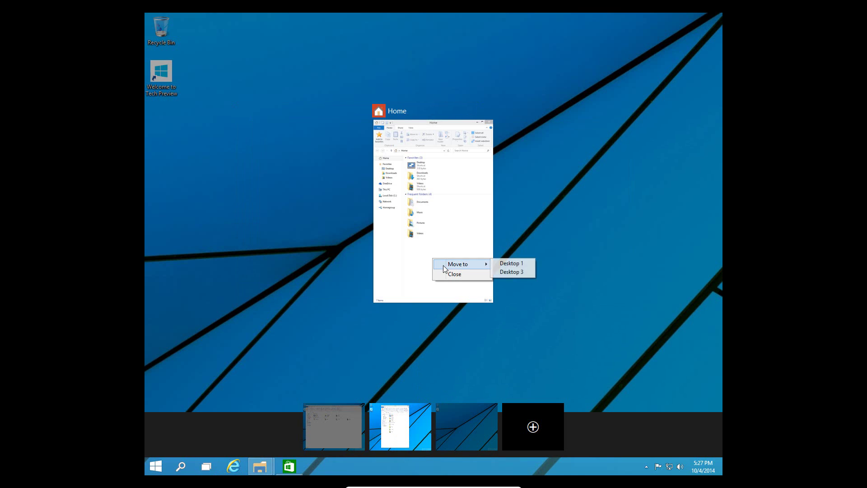
pyautogui.click(511, 264)
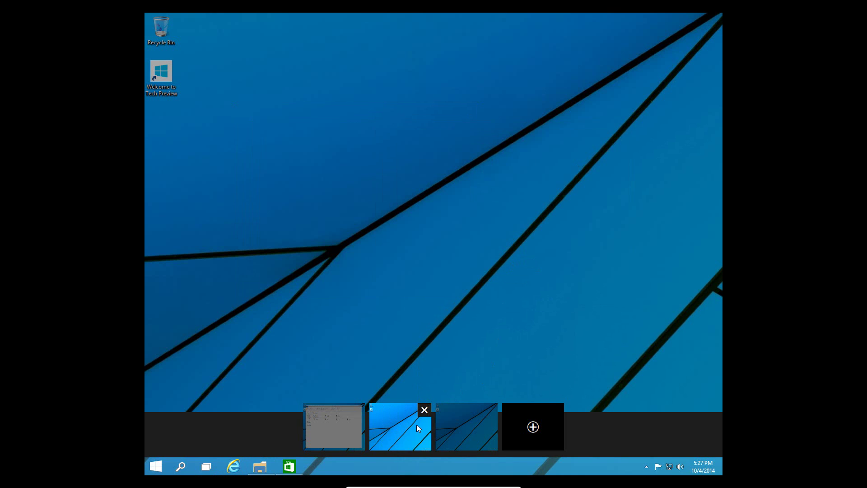
pyautogui.click(337, 434)
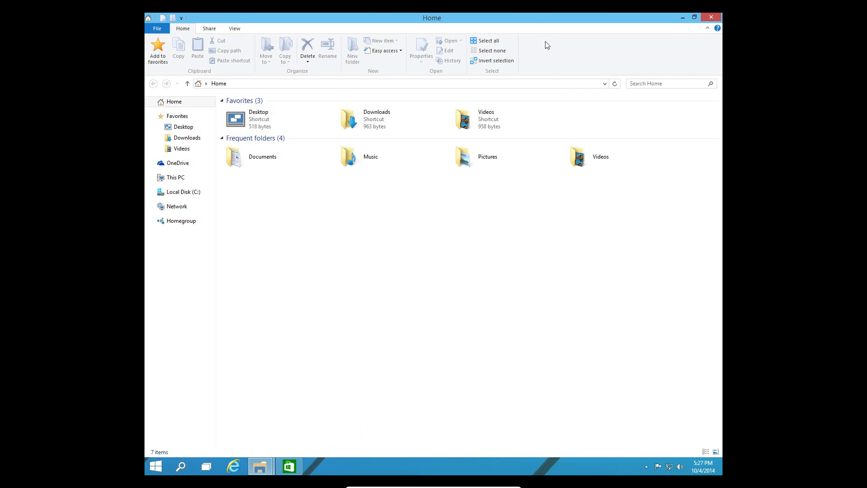
# Restore and close the duplicate Home window, then maximize the Store.
pyautogui.moveTo(547, 18); pyautogui.dragTo(398, 205)
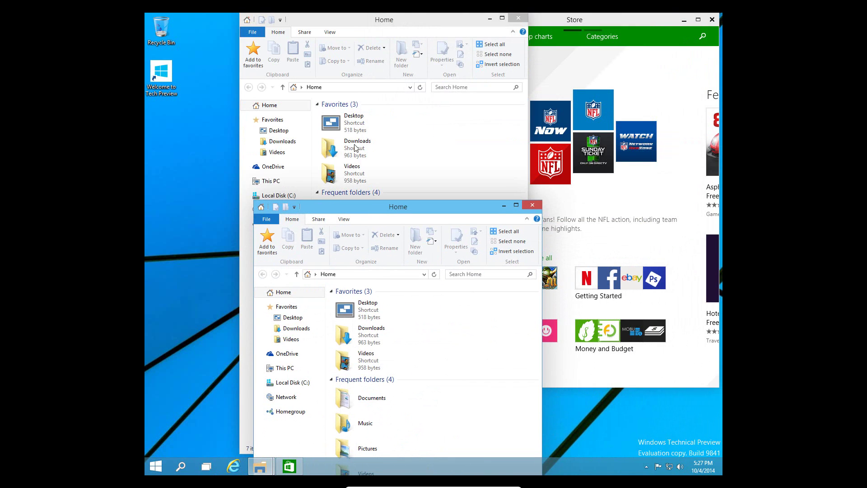
pyautogui.click(532, 205)
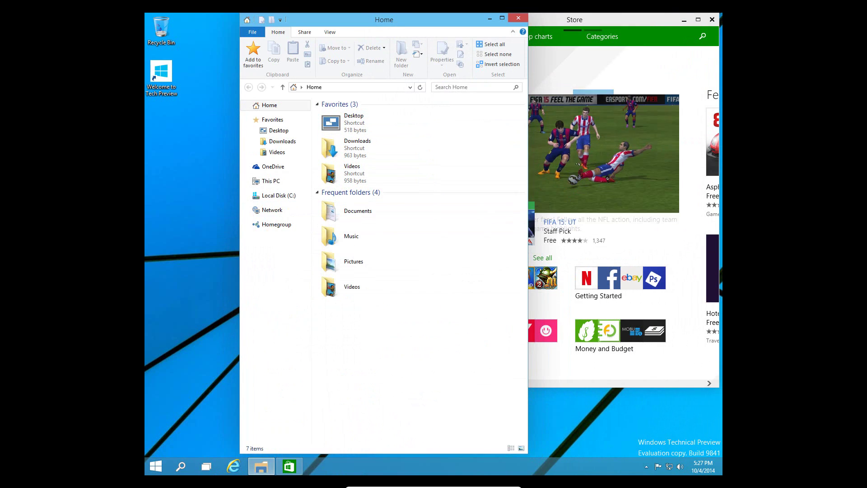
pyautogui.click(490, 15)
pyautogui.moveTo(490, 14); pyautogui.dragTo(352, 13)
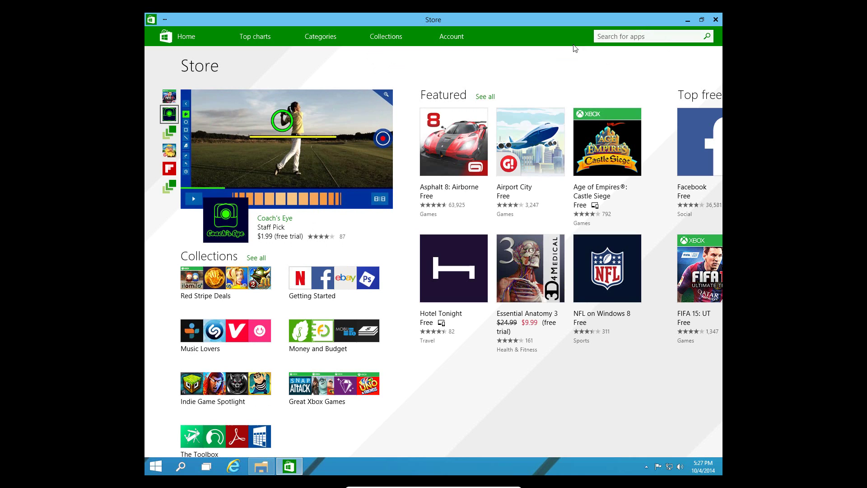
# Show the Store's Settings pane from its '...' command list, then dismiss it.
pyautogui.click(164, 21)
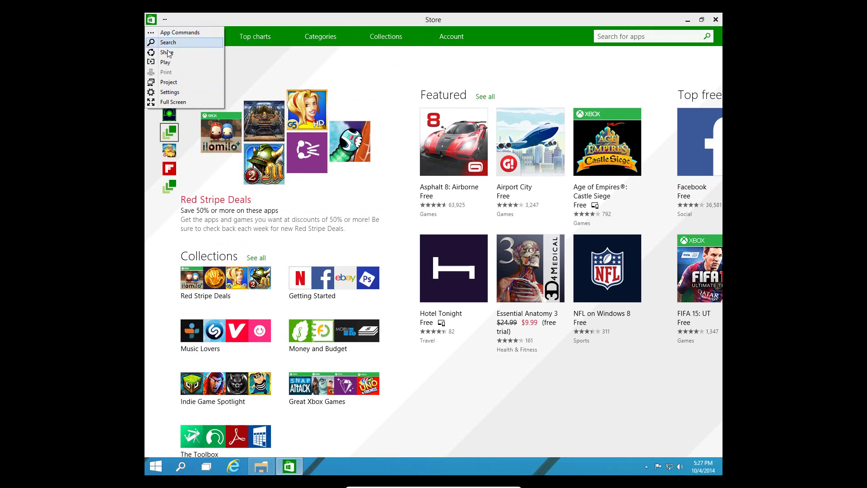
pyautogui.click(170, 92)
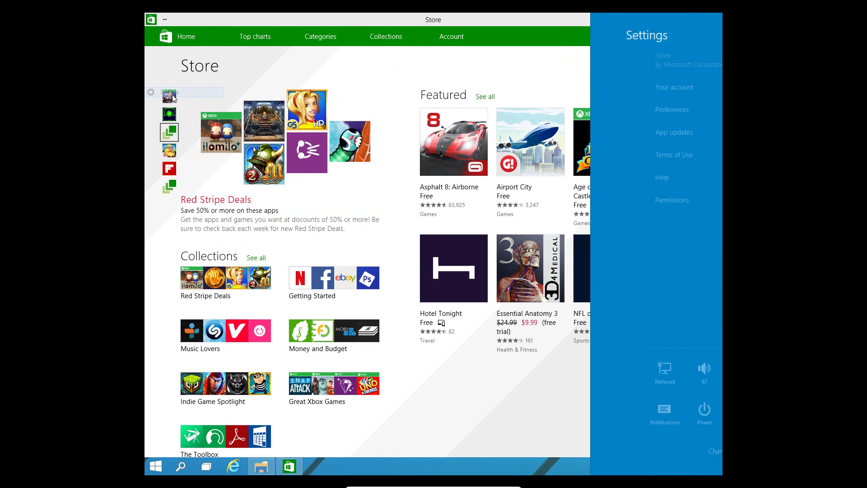
pyautogui.click(351, 23)
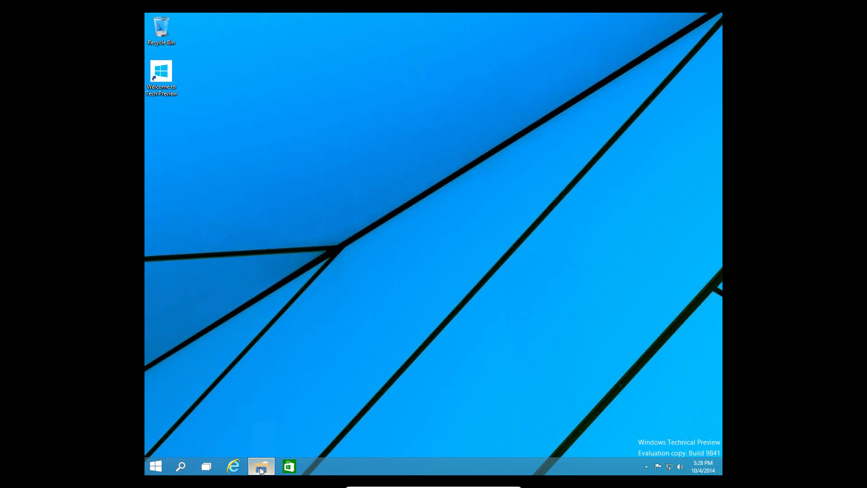
# Bring up File Explorer at Home and maximize its window.
pyautogui.click(261, 466)
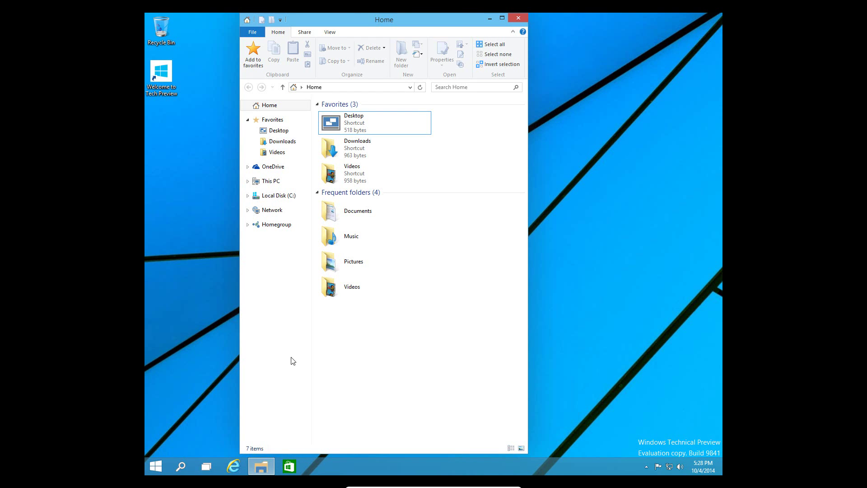
pyautogui.click(501, 18)
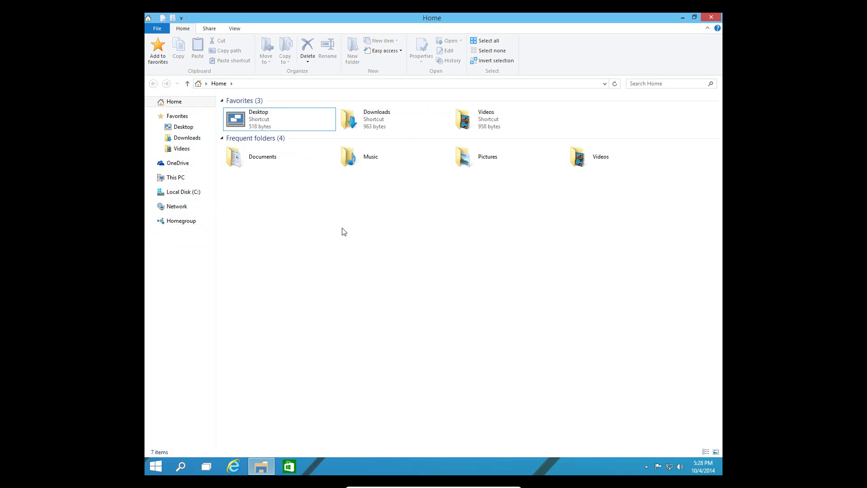
# Alternate twice between This PC and Home, then go Back to This PC.
pyautogui.click(190, 178)
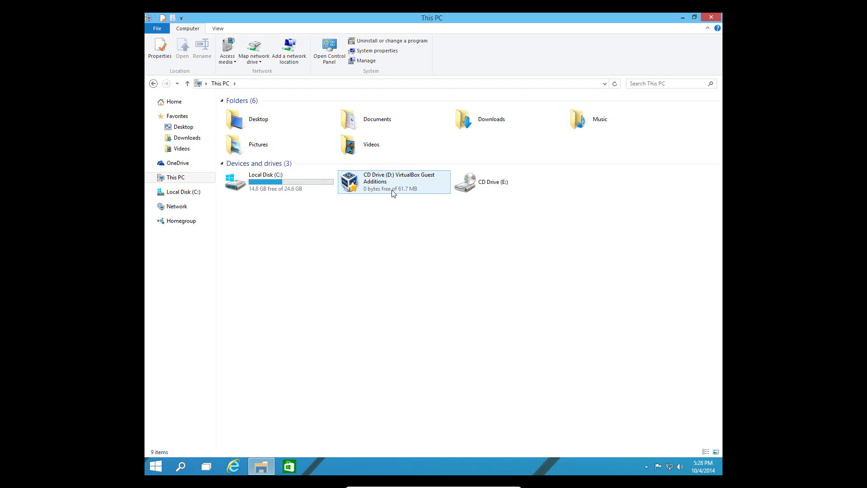
pyautogui.moveTo(393, 193)
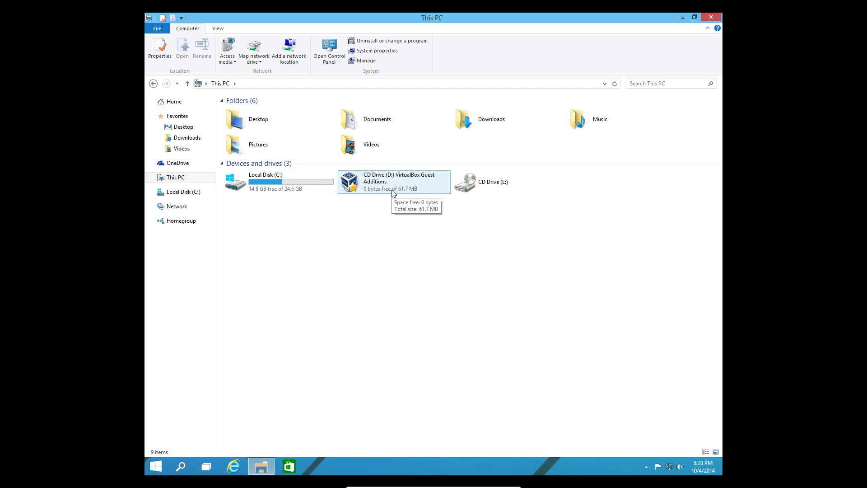
pyautogui.click(189, 102)
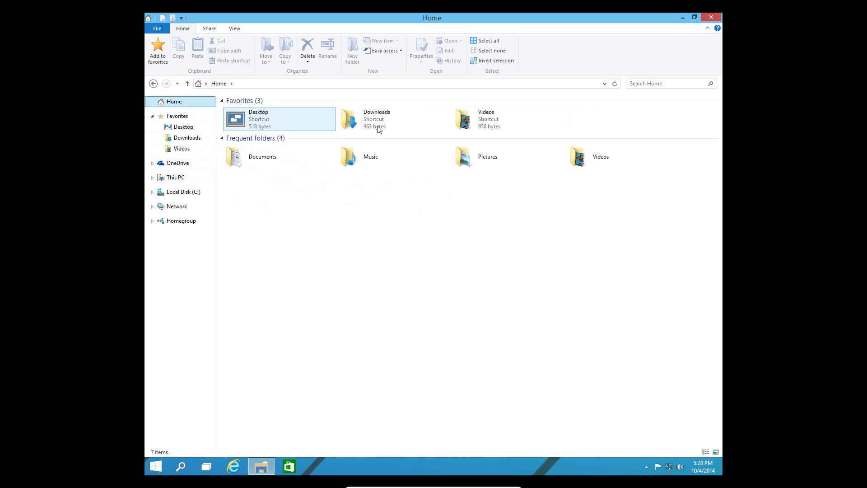
pyautogui.click(174, 177)
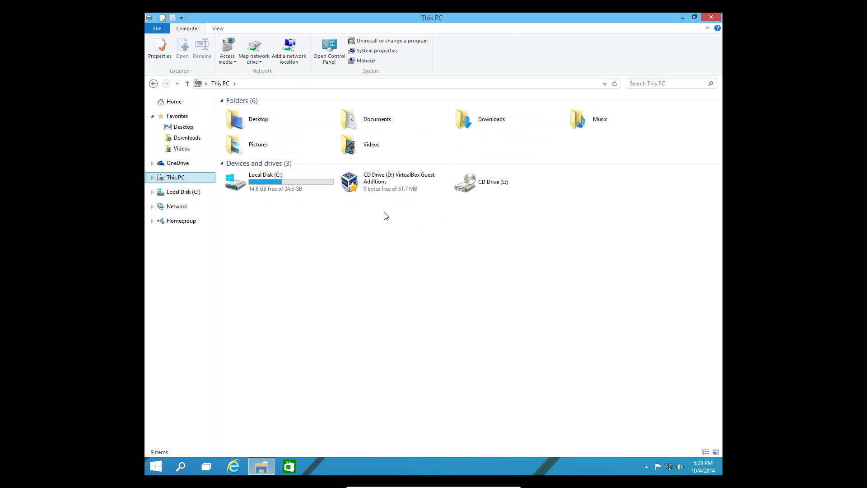
pyautogui.click(174, 102)
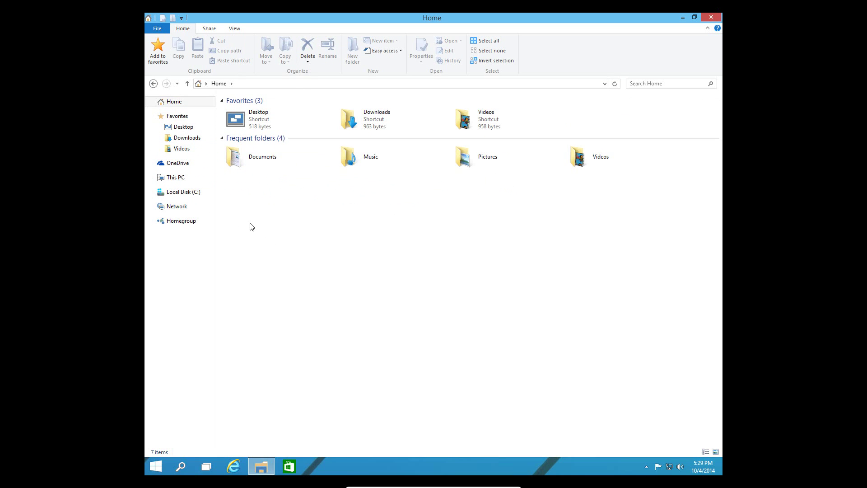
pyautogui.click(153, 84)
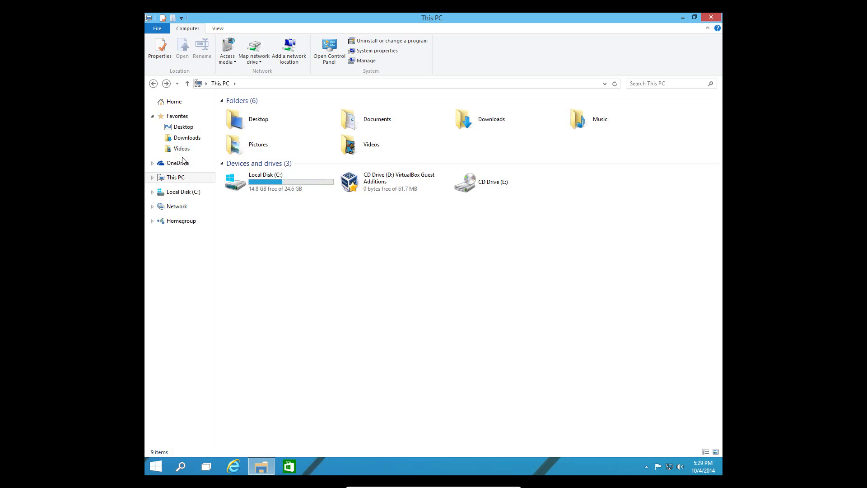
# Bring up options for the folder background and Documents, then dismiss them.
pyautogui.rightClick(389, 127)
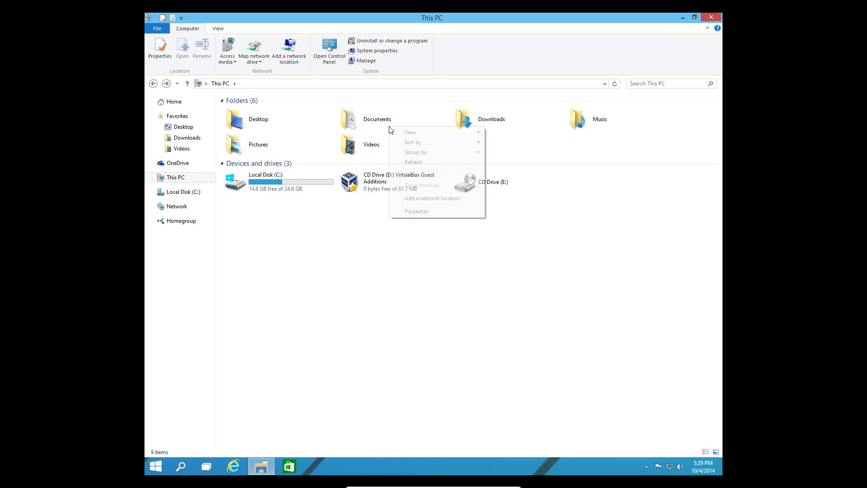
pyautogui.rightClick(367, 125)
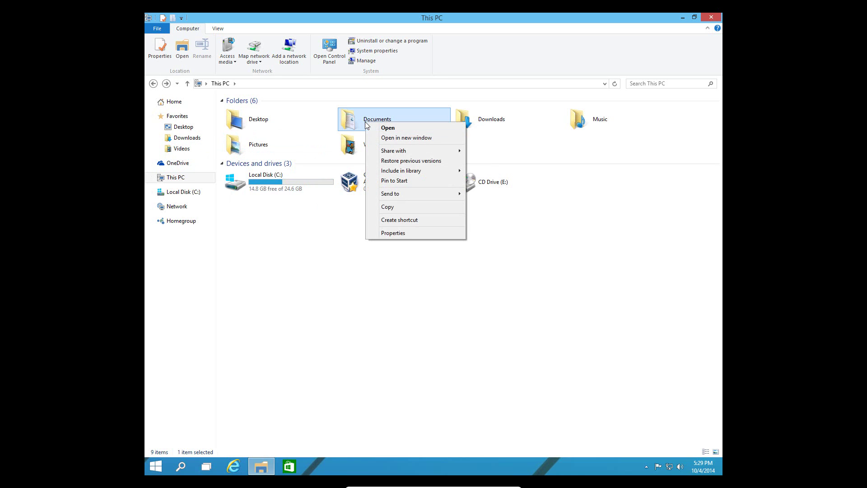
pyautogui.click(311, 316)
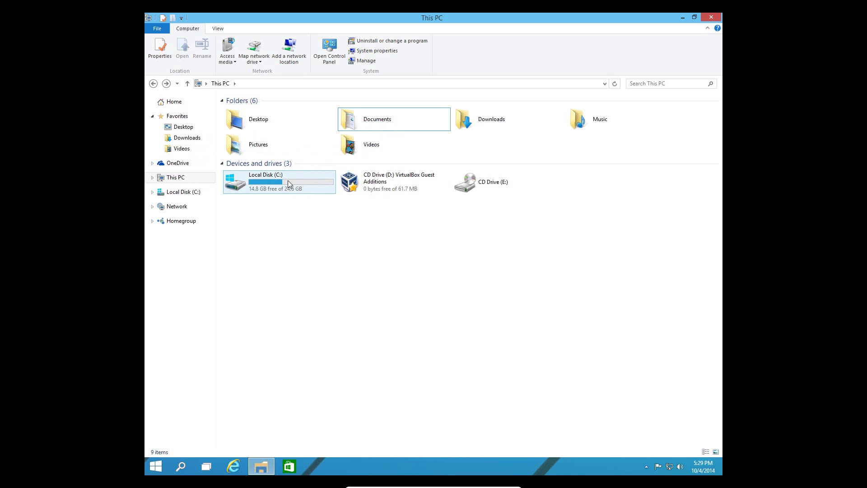
# Visit Home, return to This PC, and minimize File Explorer.
pyautogui.click(202, 107)
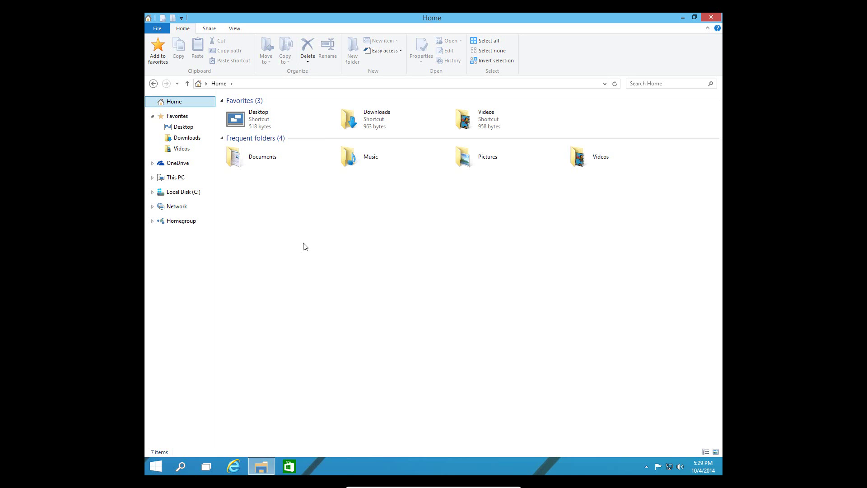
pyautogui.click(197, 180)
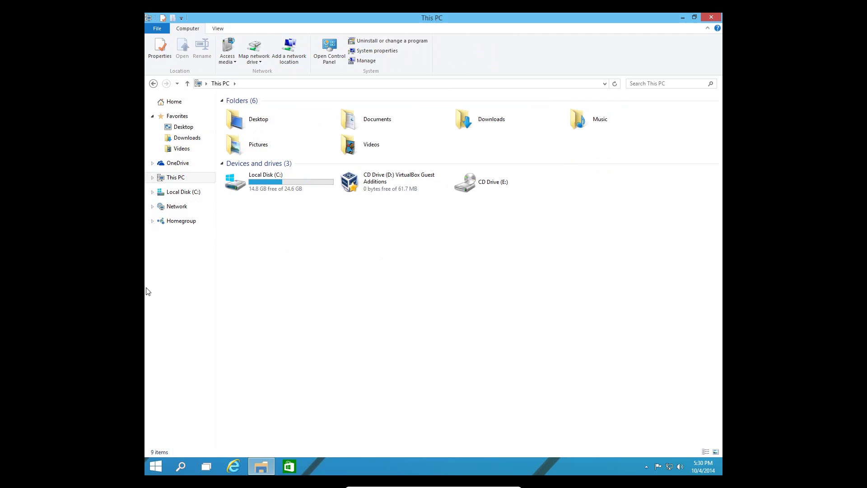
pyautogui.click(255, 463)
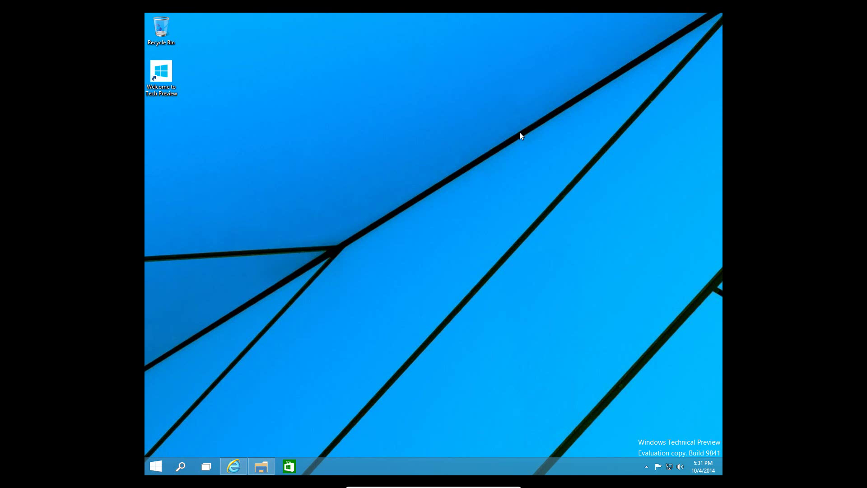
# Snap Internet Explorer to the right half and the Store to the left half.
pyautogui.click(264, 465)
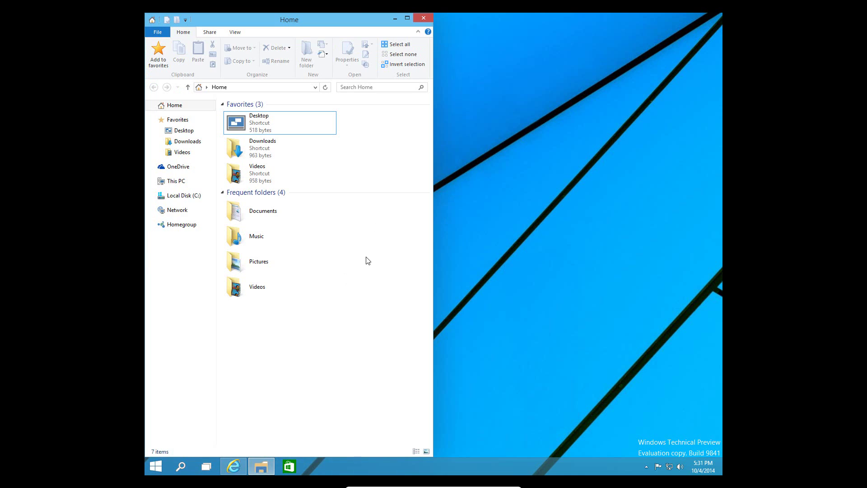
pyautogui.click(241, 473)
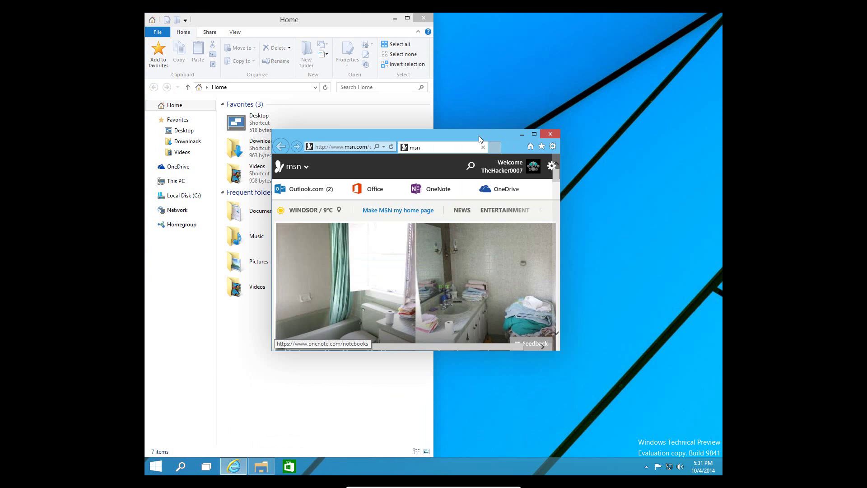
pyautogui.moveTo(479, 136); pyautogui.dragTo(721, 140)
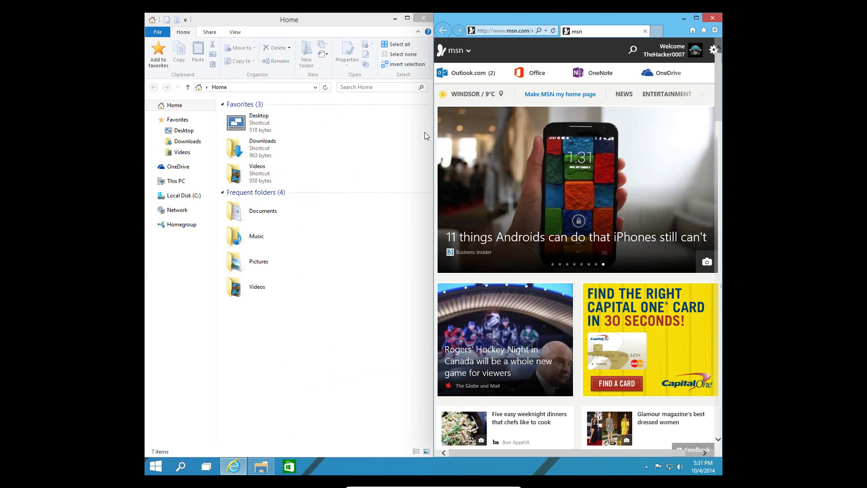
pyautogui.click(289, 465)
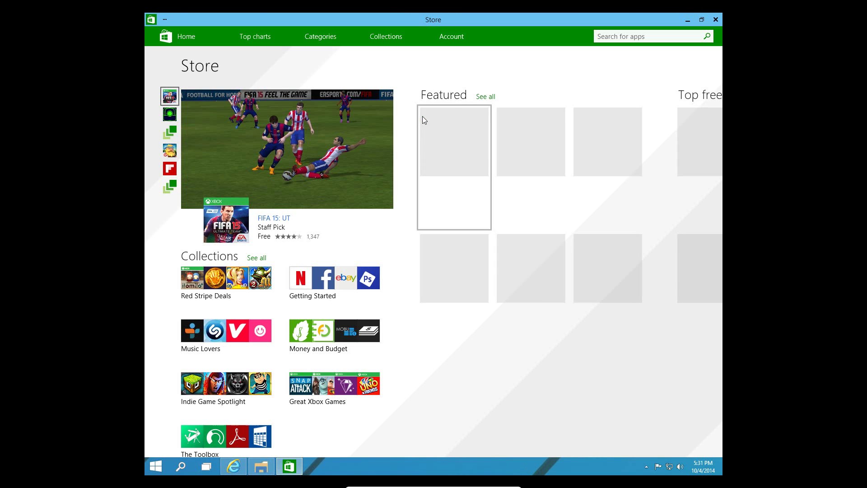
pyautogui.moveTo(467, 23); pyautogui.dragTo(145, 128)
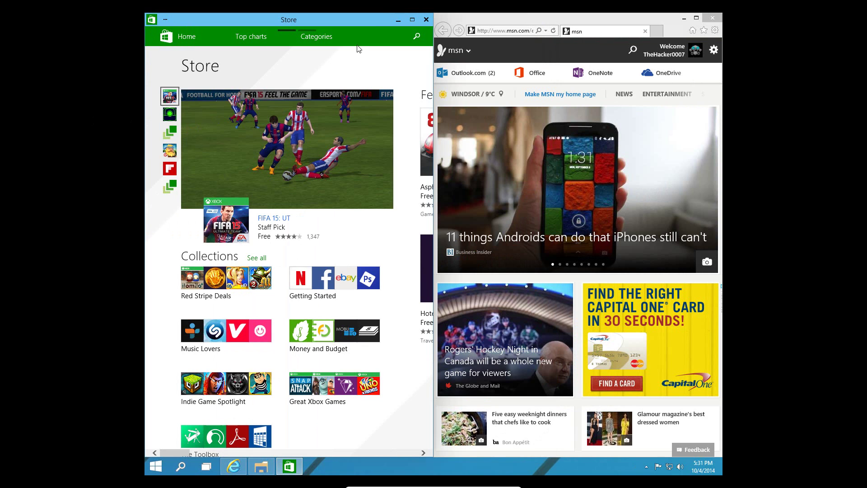
# Maximize the browser and restore it to the right, close the Store, and snap the browser left.
pyautogui.click(695, 18)
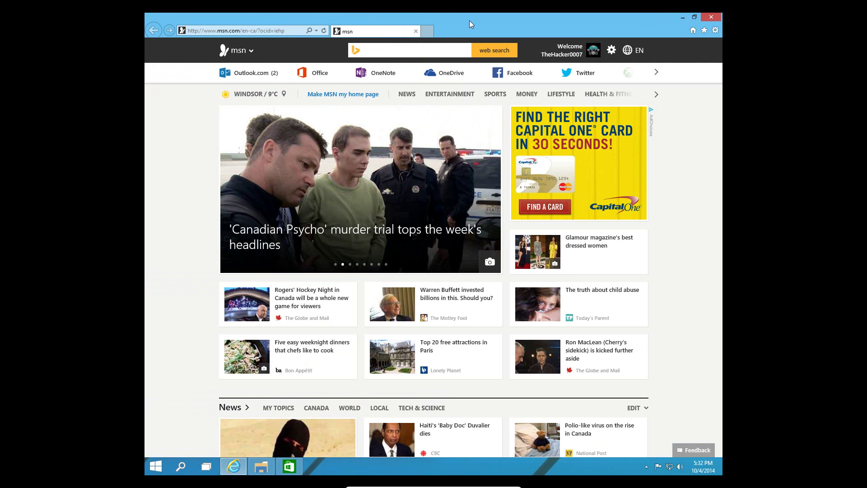
pyautogui.moveTo(469, 20); pyautogui.dragTo(721, 90)
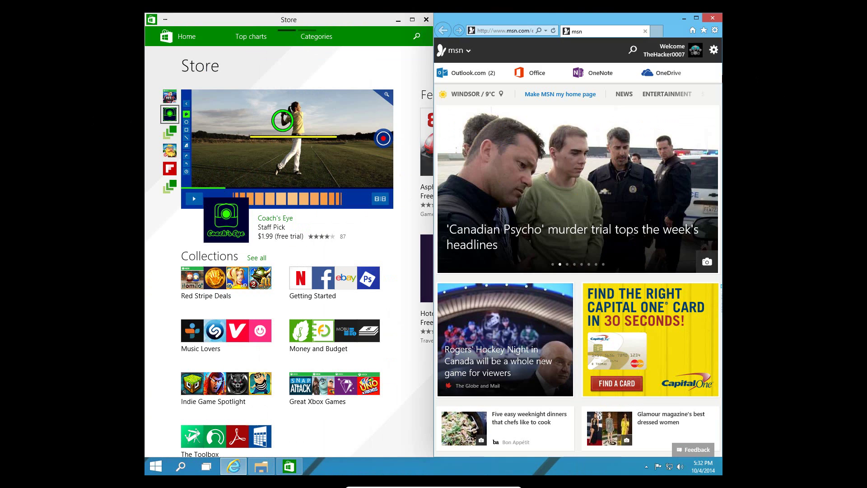
pyautogui.click(422, 23)
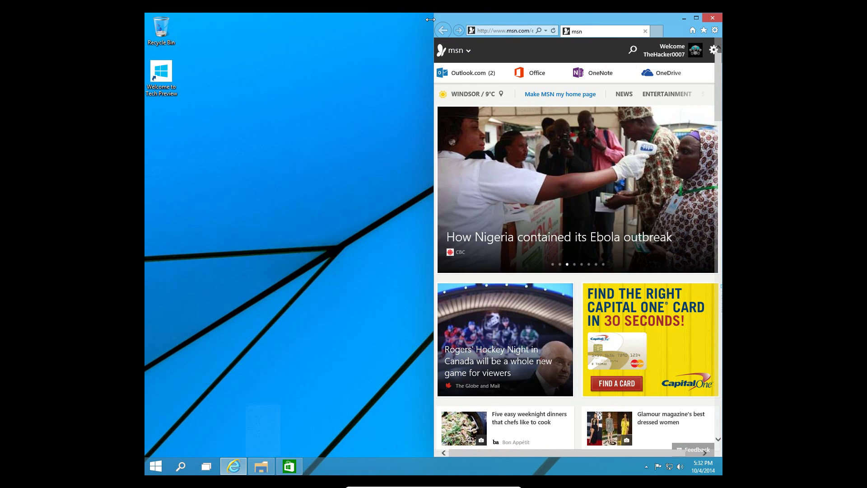
pyautogui.moveTo(511, 18); pyautogui.dragTo(145, 92)
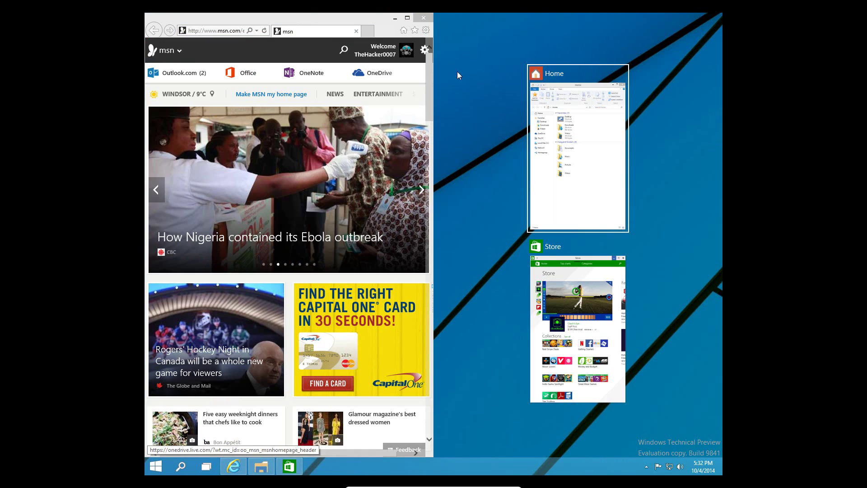
# Put the Store in the right half beside the MSN browser, then minimize it.
pyautogui.click(537, 270)
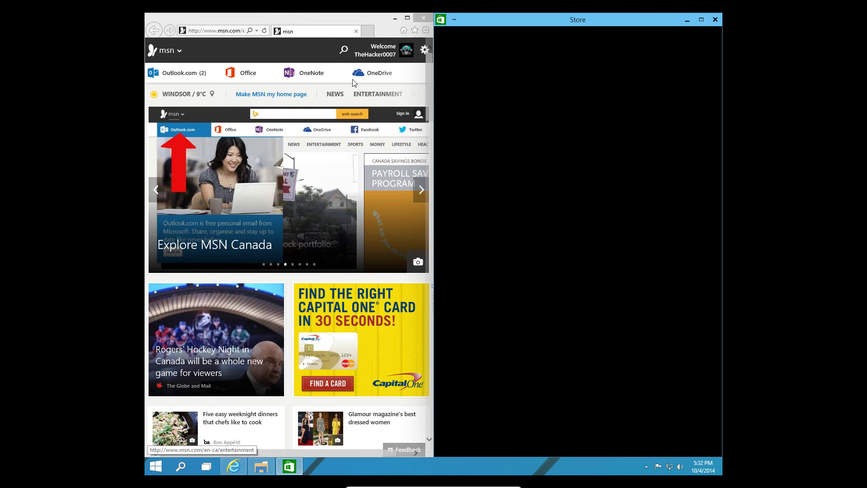
pyautogui.moveTo(286, 83)
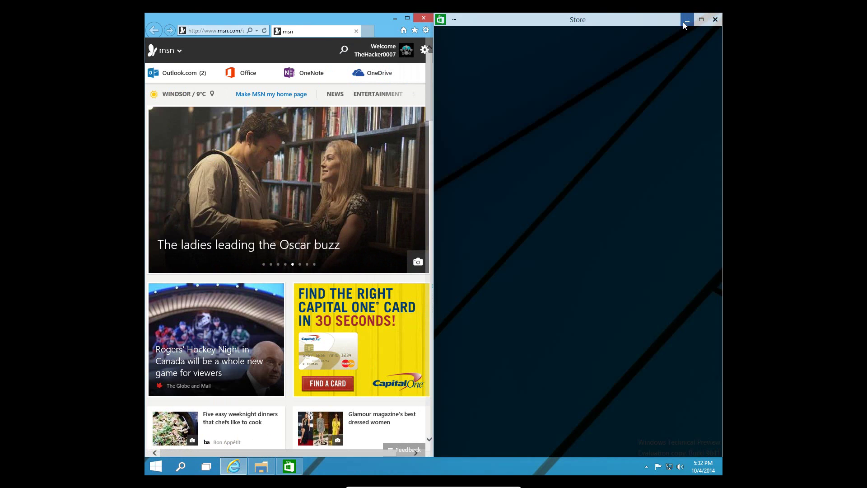
pyautogui.click(687, 20)
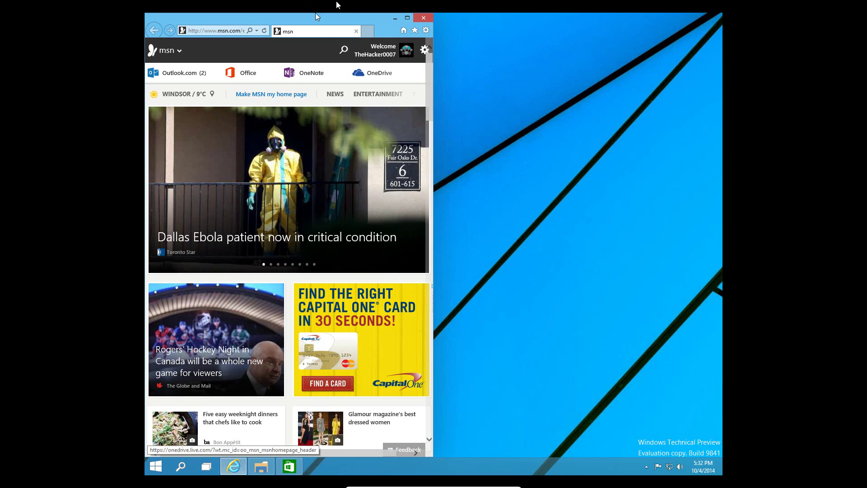
# Snap the browser top-left, the Home folder window bottom-left, and the Store into the right half.
pyautogui.moveTo(324, 16); pyautogui.dragTo(146, 16)
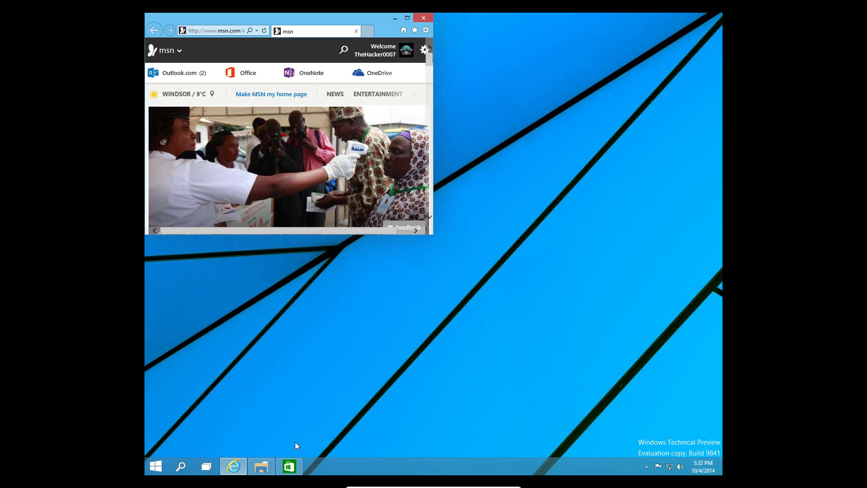
pyautogui.click(262, 466)
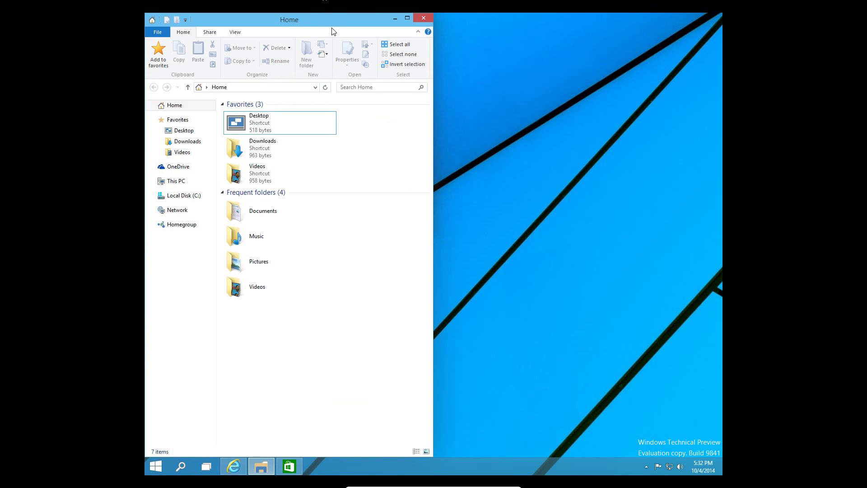
pyautogui.moveTo(332, 21); pyautogui.dragTo(145, 457)
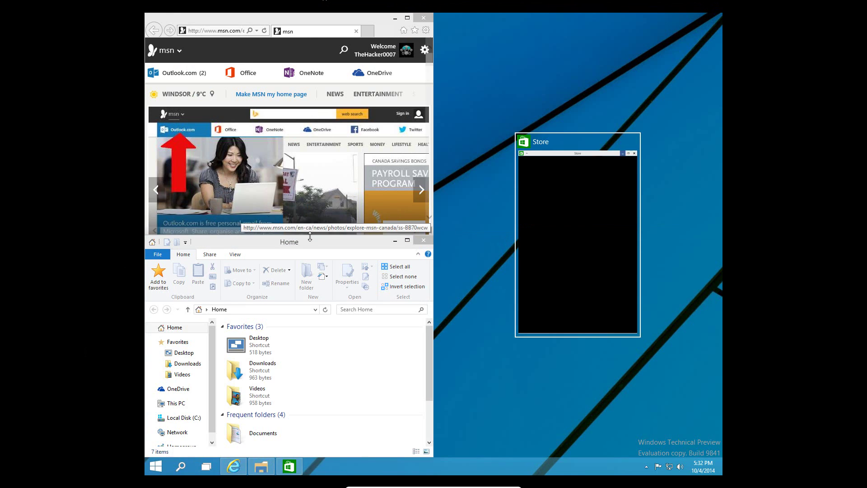
pyautogui.click(602, 235)
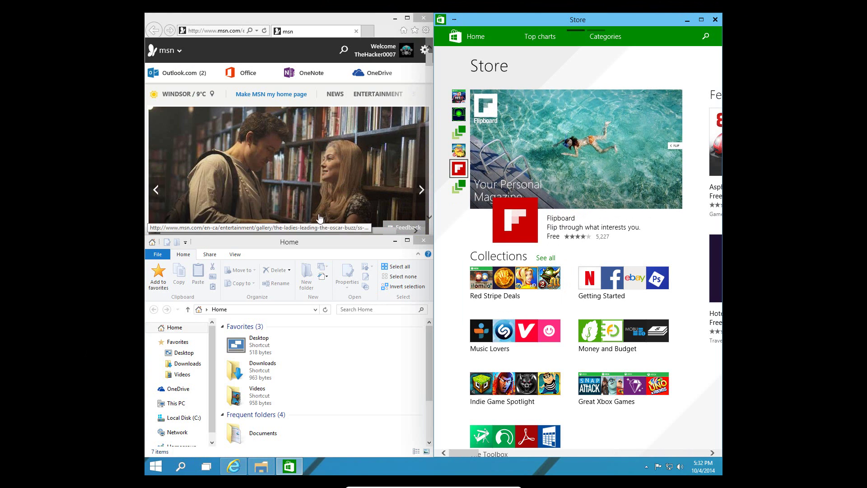
# Open a second File Explorer window from the jump list and snap it bottom-right.
pyautogui.rightClick(262, 473)
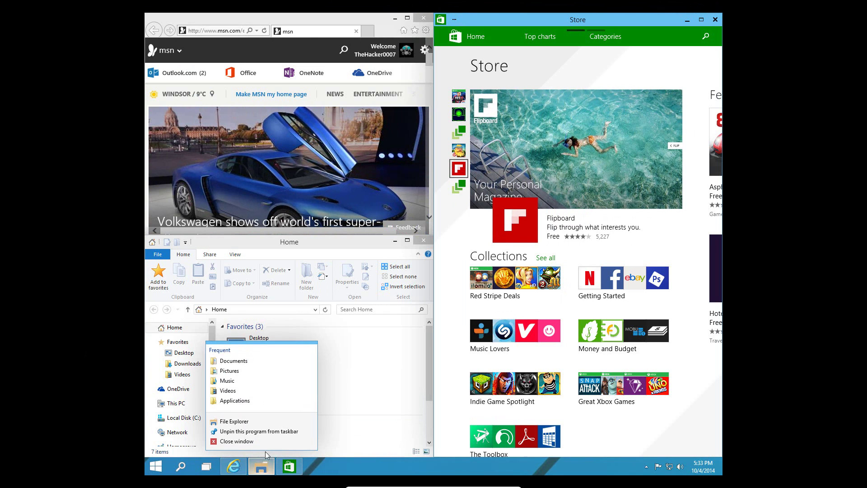
pyautogui.click(241, 423)
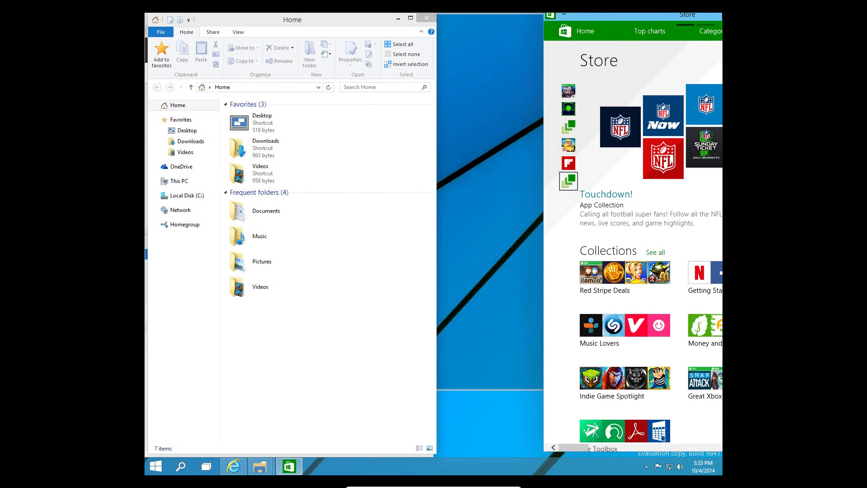
pyautogui.moveTo(304, 24); pyautogui.dragTo(309, 401)
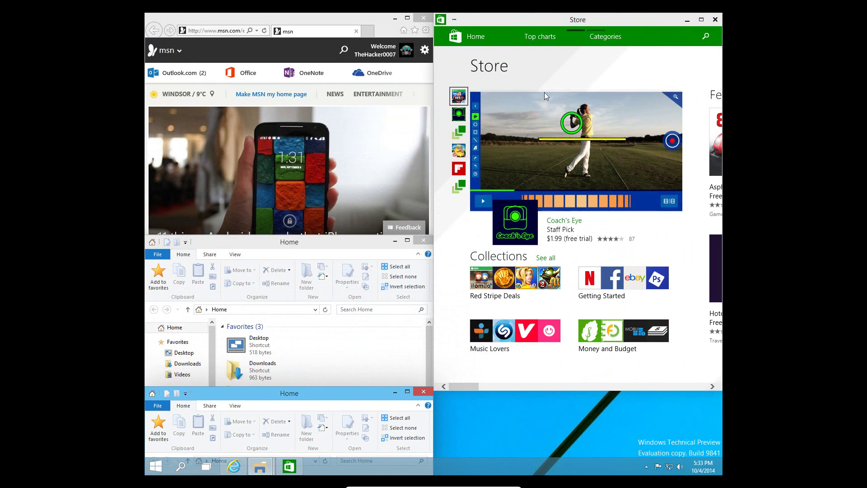
pyautogui.moveTo(593, 22); pyautogui.dragTo(722, 16)
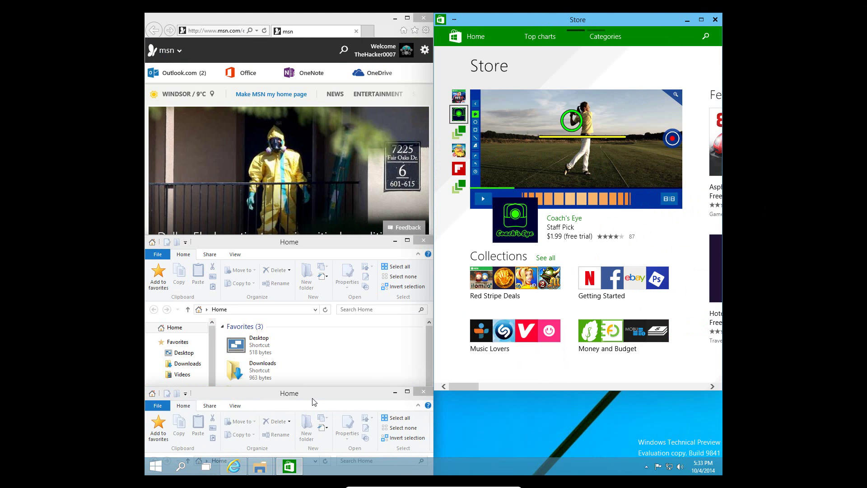
pyautogui.moveTo(315, 401); pyautogui.dragTo(722, 472)
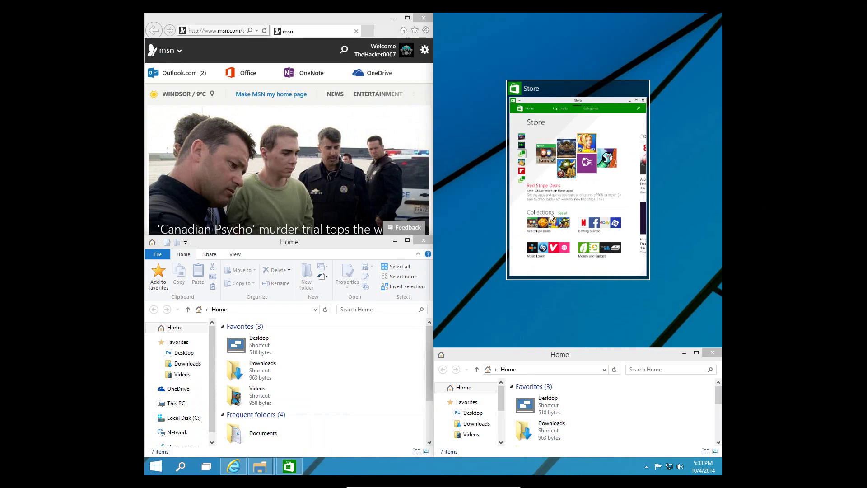
# Snap the Store into the top-right quarter, then drag it out and close it.
pyautogui.click(550, 217)
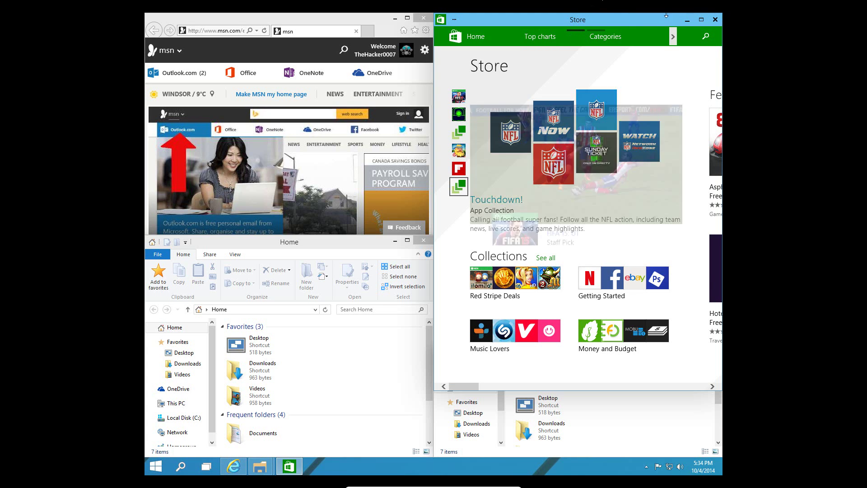
pyautogui.moveTo(668, 19); pyautogui.dragTo(367, 150)
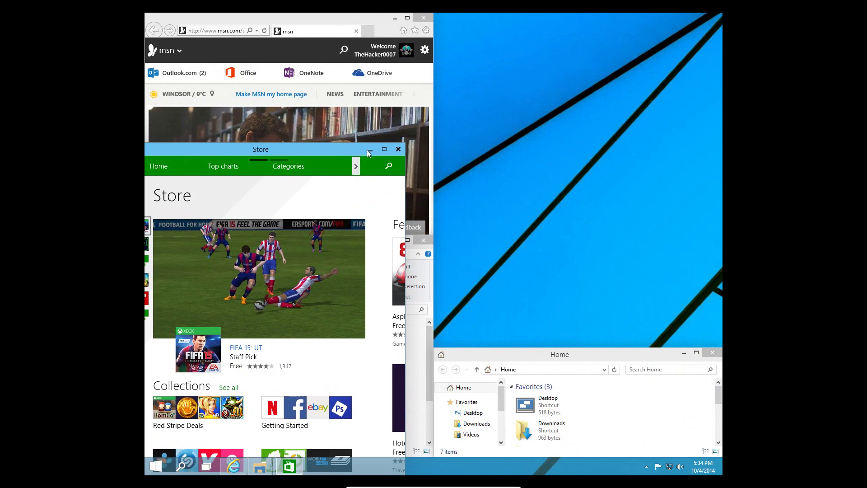
pyautogui.click(398, 150)
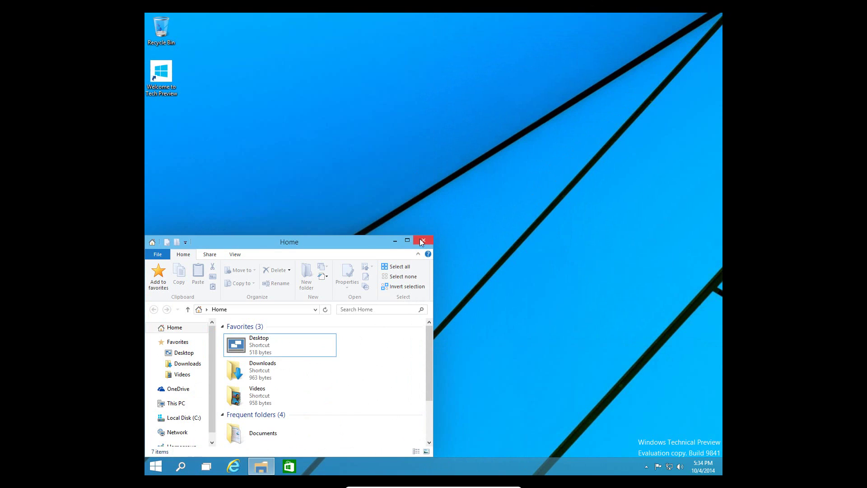
# Close the last Home folder window and launch Command Prompt by searching 'cmd' from Start.
pyautogui.click(421, 241)
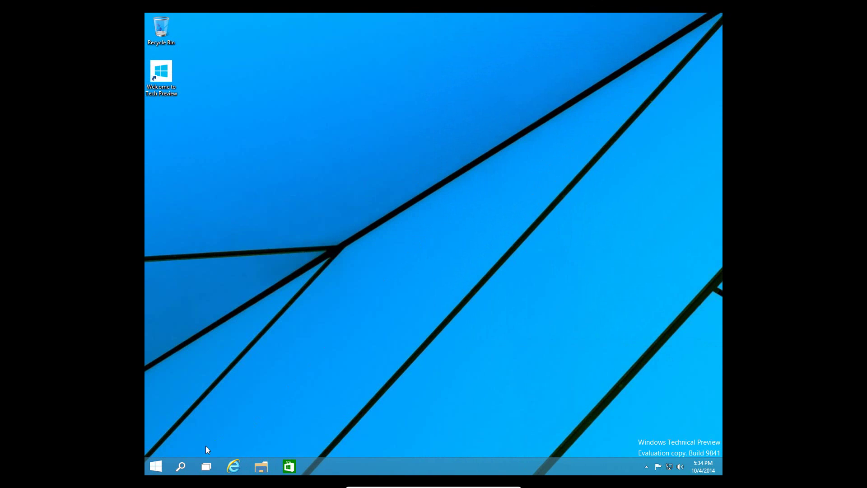
pyautogui.click(164, 461)
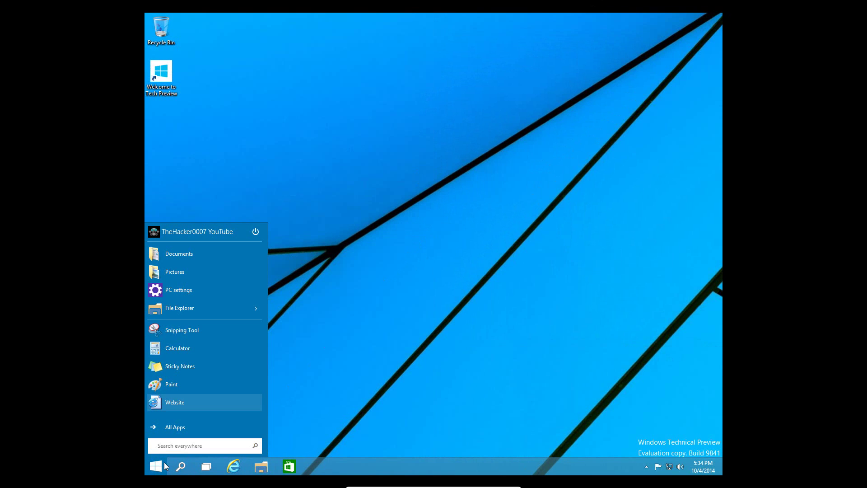
pyautogui.write('cmd')
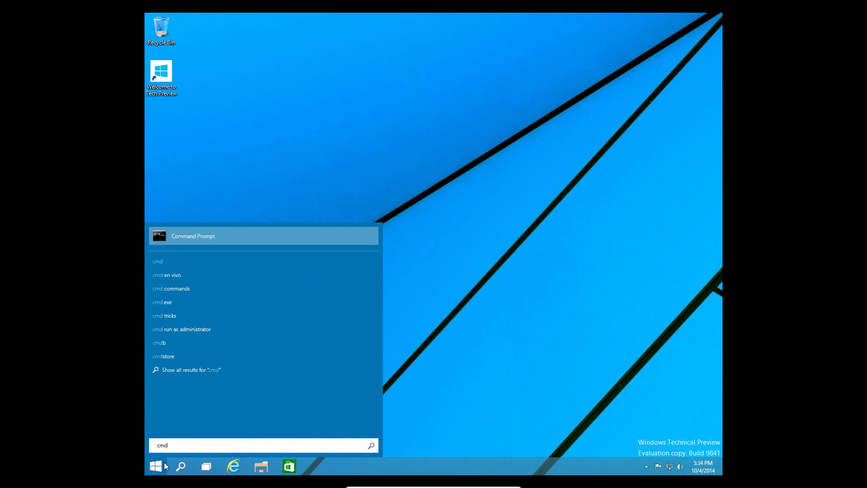
pyautogui.press('Return')
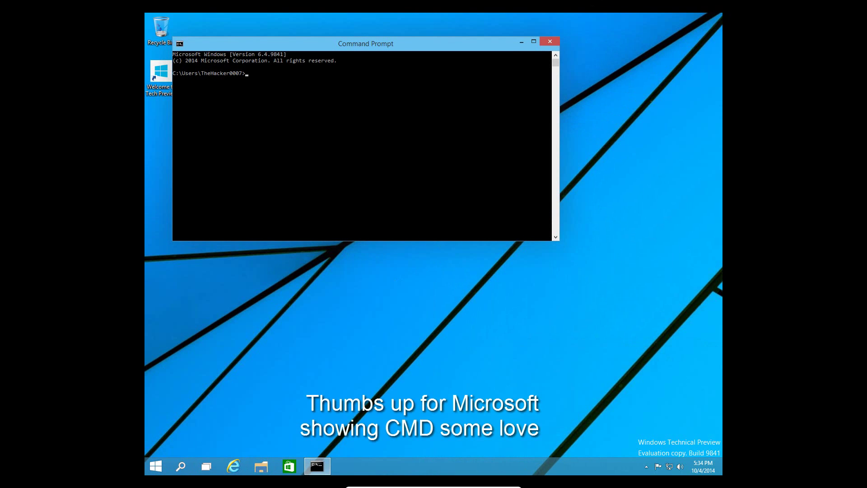
pyautogui.moveTo(386, 45); pyautogui.dragTo(428, 98)
pyautogui.moveTo(322, 117); pyautogui.dragTo(144, 78)
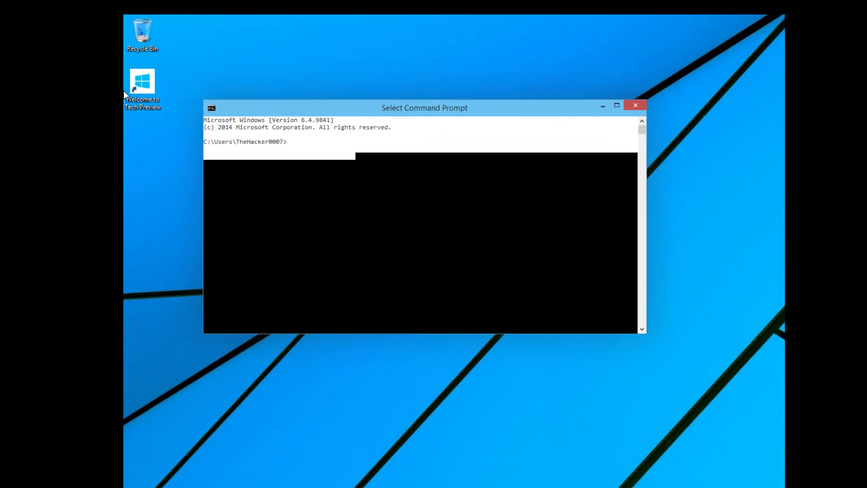
# Select the user folder name on the prompt line, copy it with Ctrl+C, and paste it at the prompt.
pyautogui.click(371, 192)
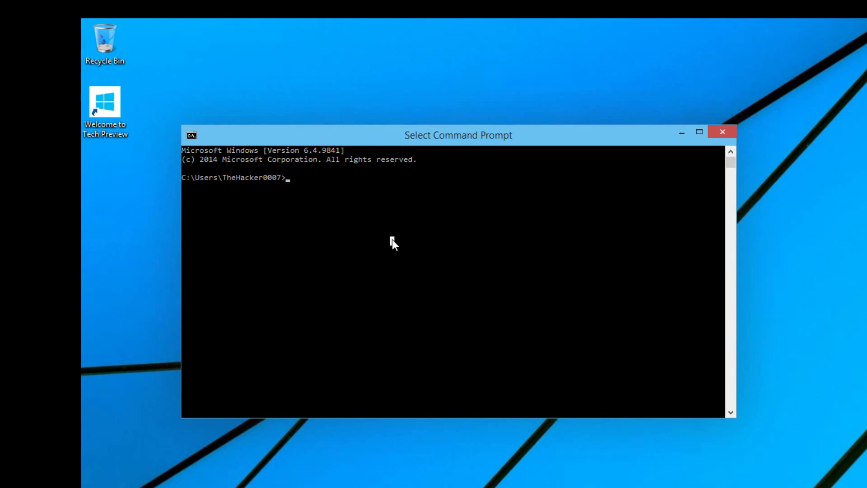
pyautogui.click(379, 188)
pyautogui.click(320, 231)
pyautogui.click(506, 305)
pyautogui.moveTo(294, 184); pyautogui.dragTo(204, 180)
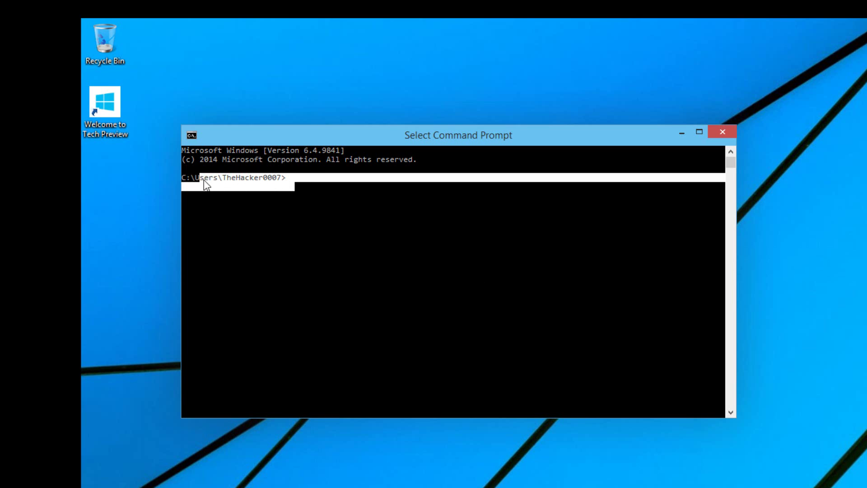
pyautogui.click(238, 178)
pyautogui.moveTo(288, 179); pyautogui.dragTo(227, 179)
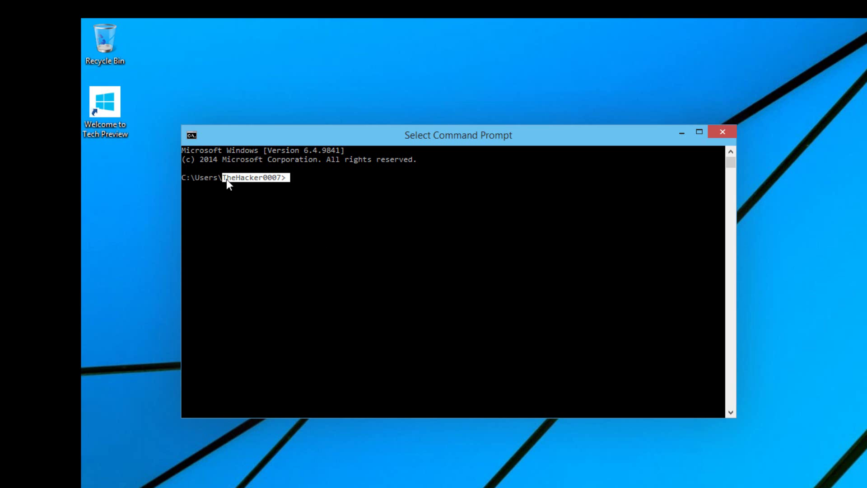
pyautogui.hotkey('ctrl', 'c')
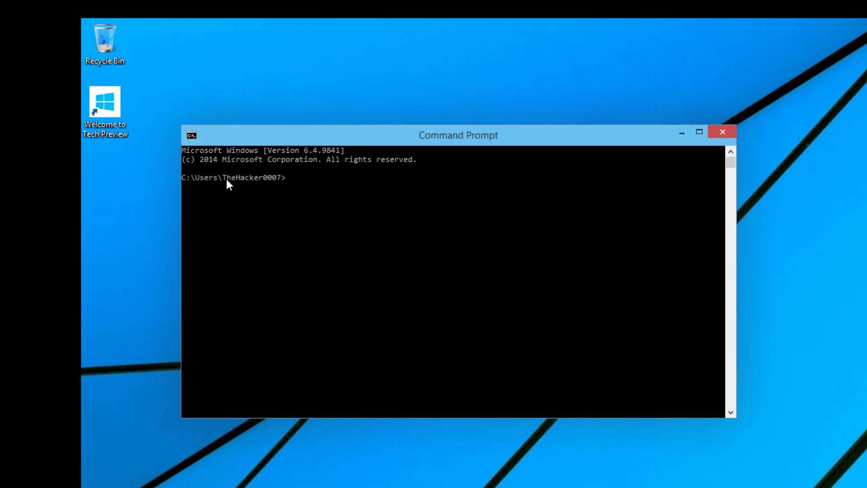
pyautogui.hotkey('ctrl', 'v')
pyautogui.press('BackSpace')
pyautogui.press('BackSpace')
pyautogui.press('BackSpace')
pyautogui.press('BackSpace')
pyautogui.press('BackSpace')
pyautogui.press('BackSpace')
pyautogui.press('BackSpace')
pyautogui.press('BackSpace')
pyautogui.press('BackSpace')
pyautogui.press('BackSpace')
pyautogui.press('BackSpace')
pyautogui.press('BackSpace')
pyautogui.press('BackSpace')
pyautogui.press('BackSpace')
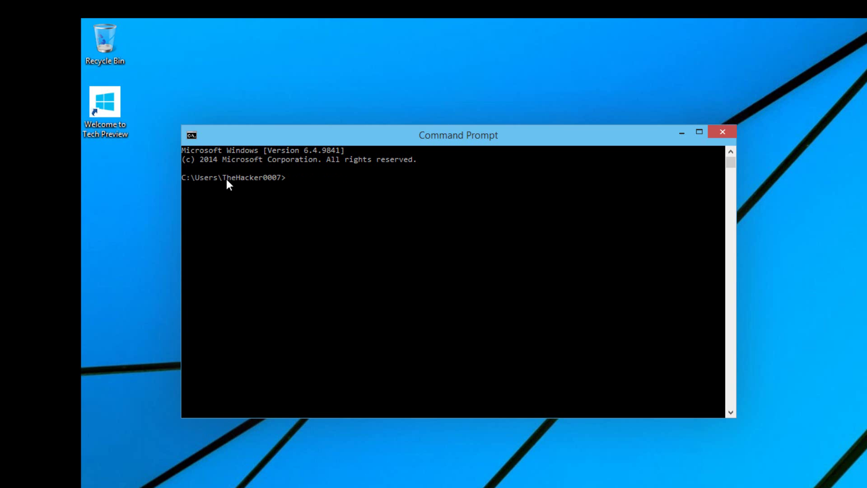